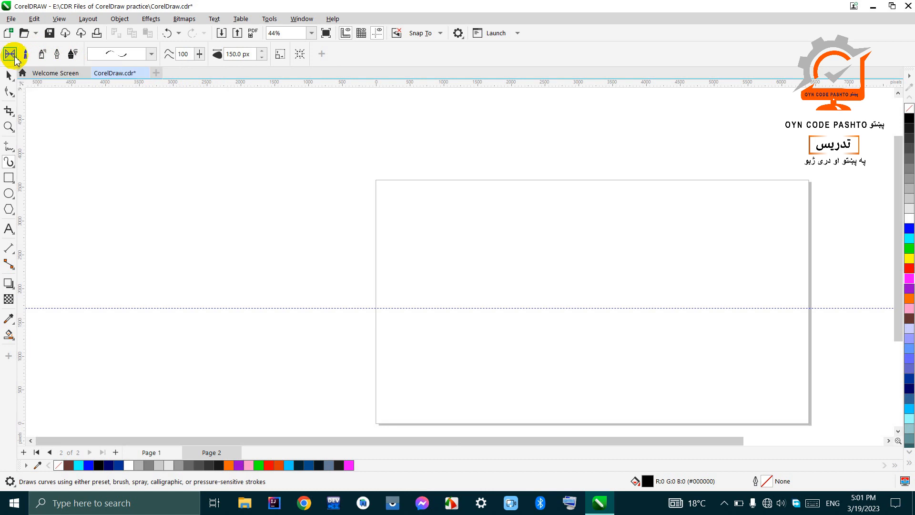
- Draw four crossing strokes in a star shape beside the page using the round-ended preset stroke with a narrow middle
click(151, 59)
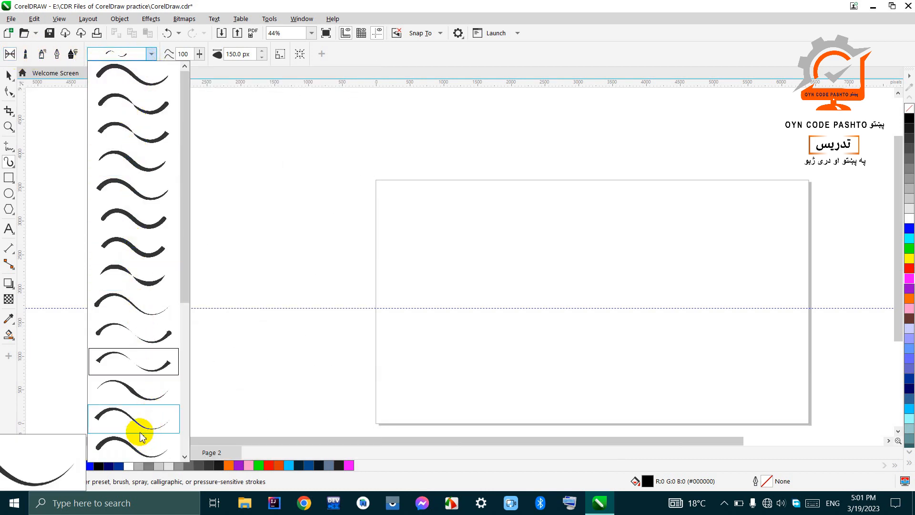
mouse_move(184, 258)
mouse_down()
mouse_move(198, 415)
mouse_move(202, 233)
mouse_move(178, 159)
mouse_move(179, 343)
mouse_up()
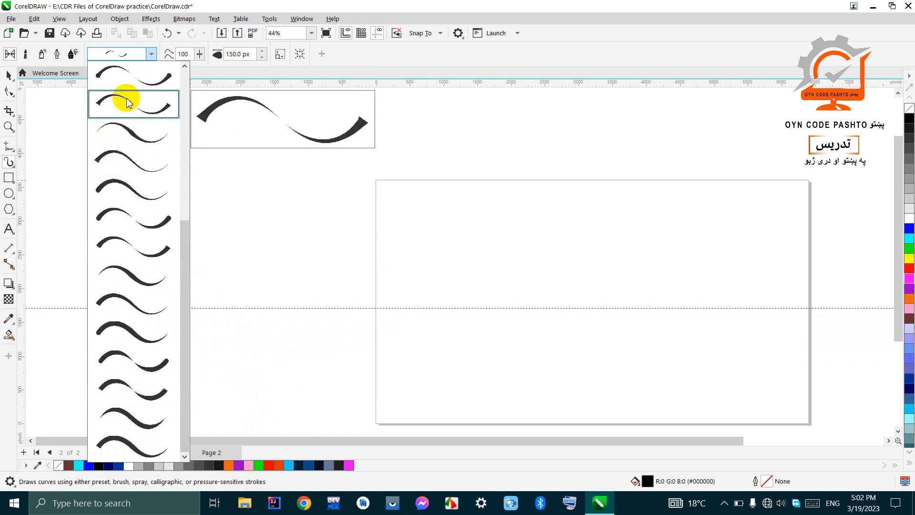
drag(184, 251, 196, 113)
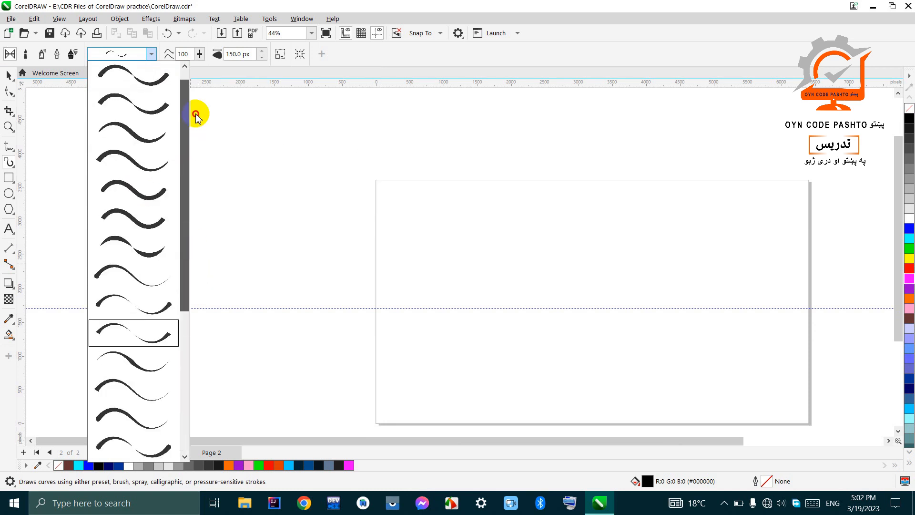
click(142, 81)
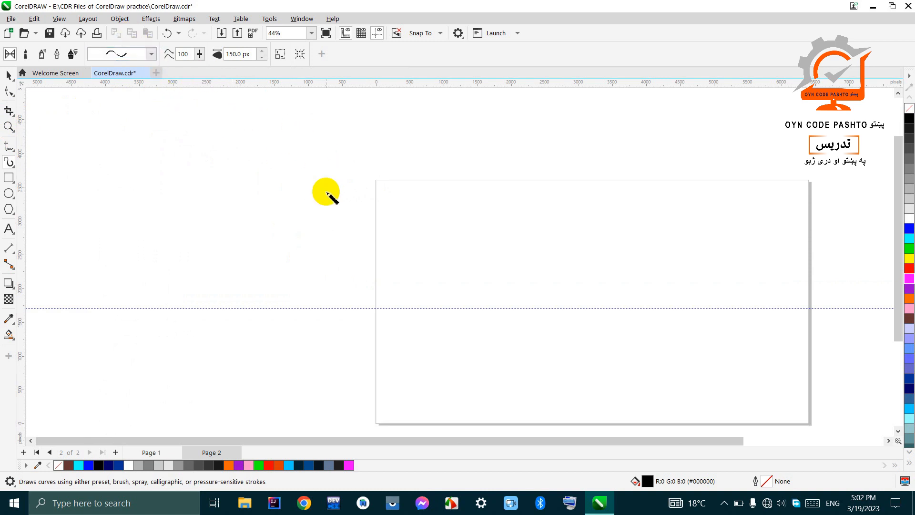
drag(307, 119, 316, 337)
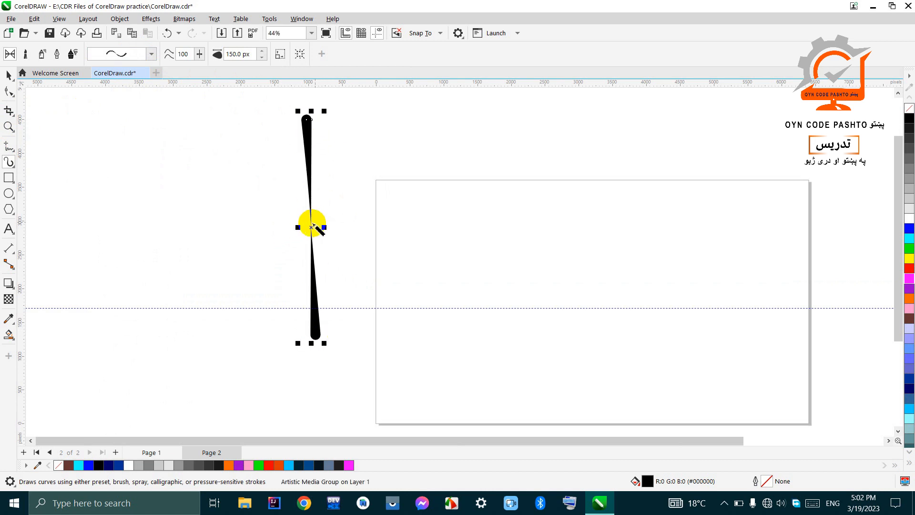
scroll(311, 148, up, 2)
scroll(310, 147, down, 1)
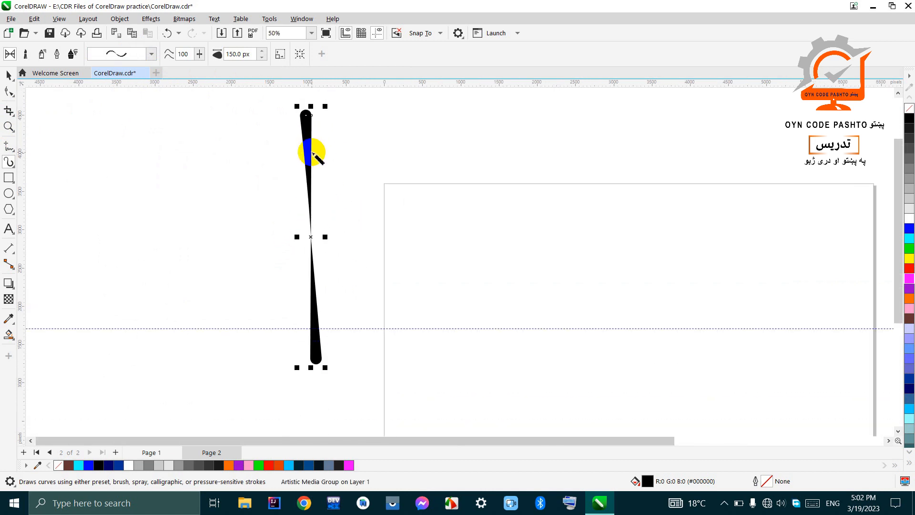
drag(413, 237, 209, 236)
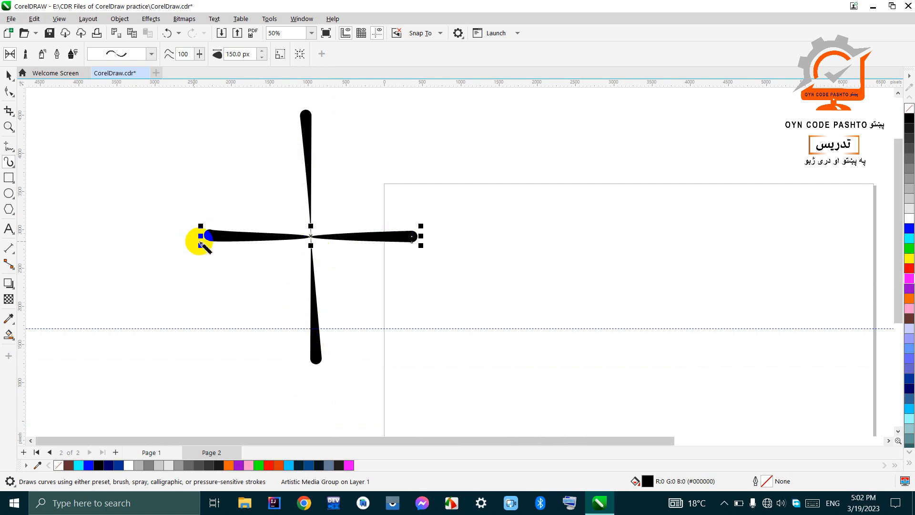
mouse_move(230, 150)
mouse_down()
mouse_move(256, 190)
mouse_move(373, 293)
mouse_up()
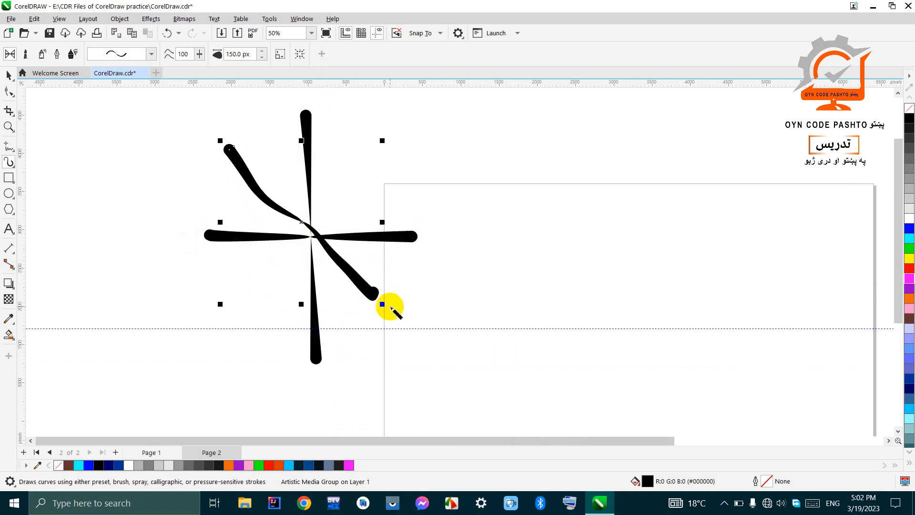
mouse_move(365, 157)
mouse_down()
mouse_move(335, 239)
mouse_move(277, 313)
mouse_up()
- Draw two large freehand ovals with the same preset stroke, one on the page and one over its upper edge
mouse_move(641, 195)
mouse_down()
mouse_move(539, 221)
mouse_move(618, 277)
mouse_move(595, 192)
mouse_up()
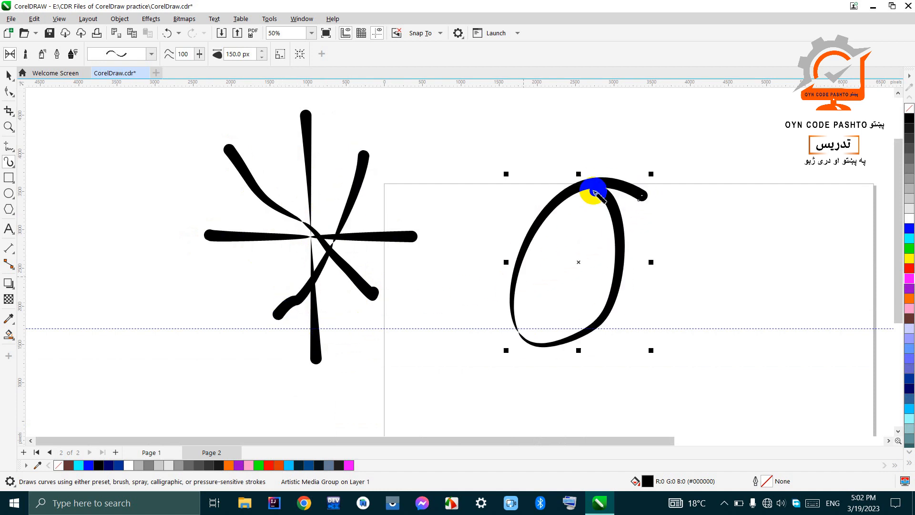
scroll(486, 286, down, 1)
mouse_move(679, 134)
mouse_down()
mouse_move(644, 132)
mouse_move(685, 128)
mouse_move(680, 135)
mouse_up()
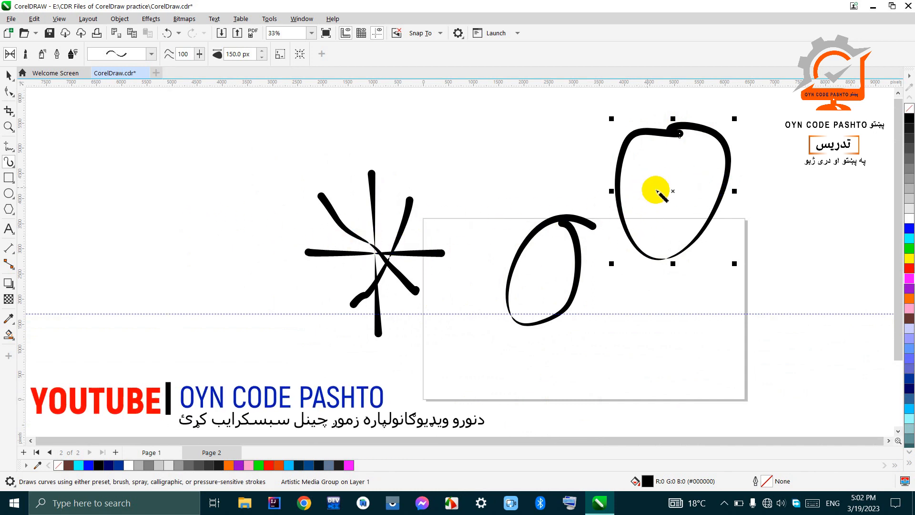
- Switch to the ball-ended preset with a vanishing middle, draw two crossing curves beside the star and three horizontal lines below
click(152, 54)
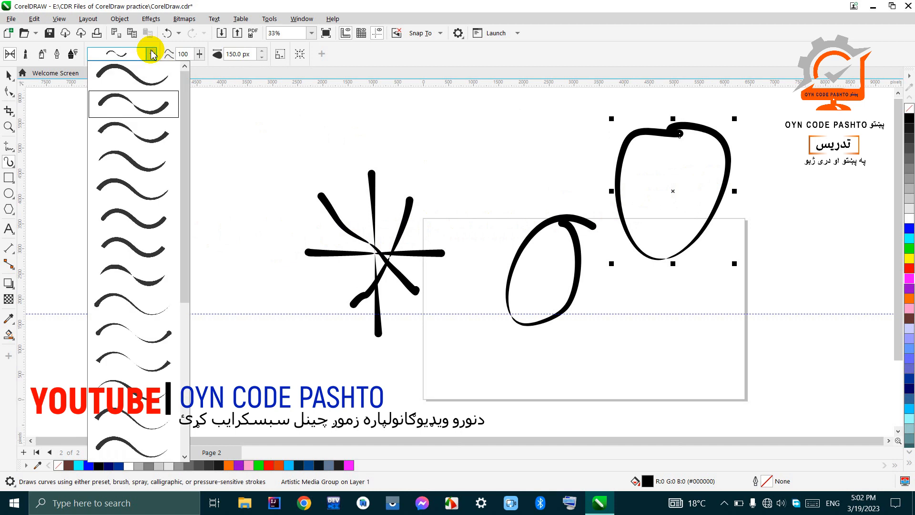
click(119, 330)
drag(261, 164, 98, 296)
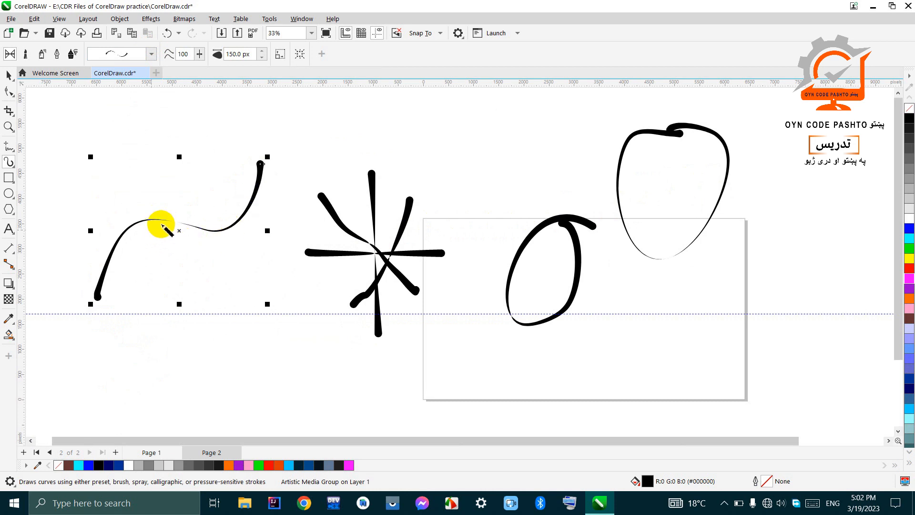
scroll(261, 181, down, 1)
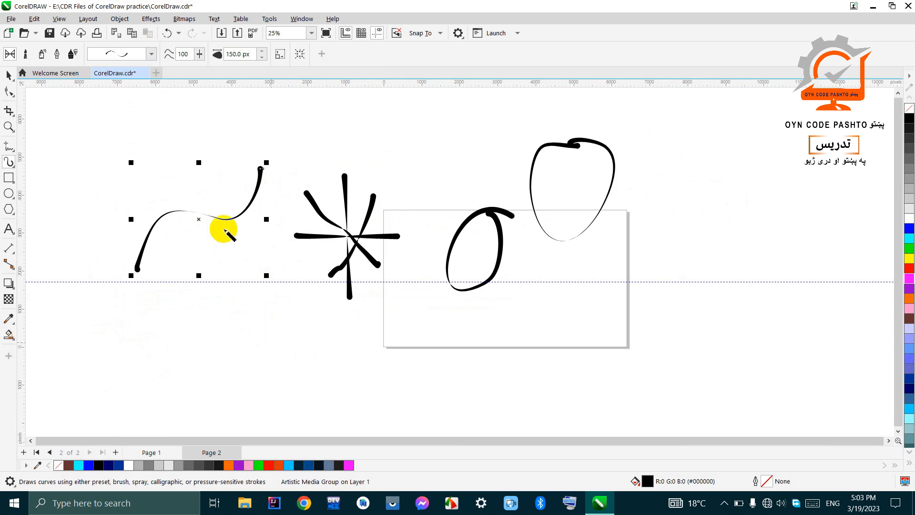
mouse_move(161, 147)
mouse_down()
mouse_move(192, 245)
mouse_move(277, 275)
mouse_up()
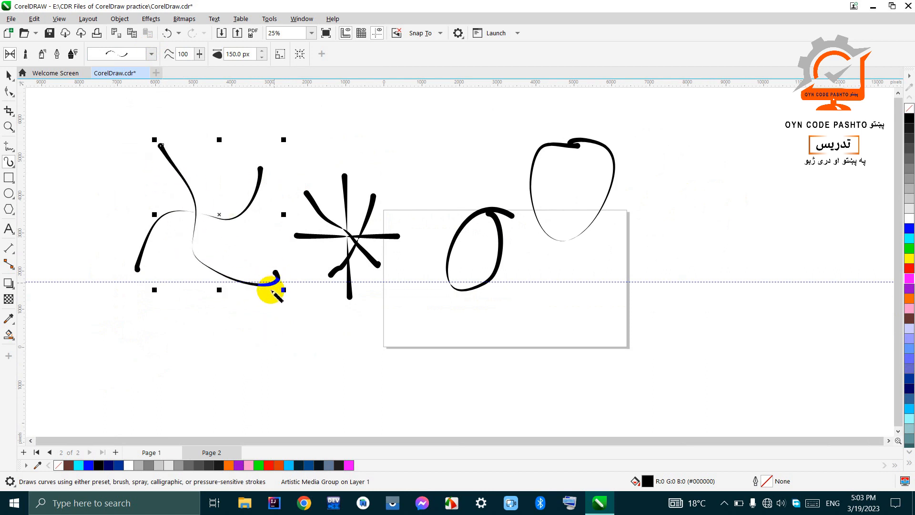
drag(324, 342, 157, 341)
drag(307, 364, 168, 360)
mouse_move(311, 386)
mouse_down()
mouse_move(50, 386)
mouse_move(142, 393)
mouse_move(316, 378)
mouse_up()
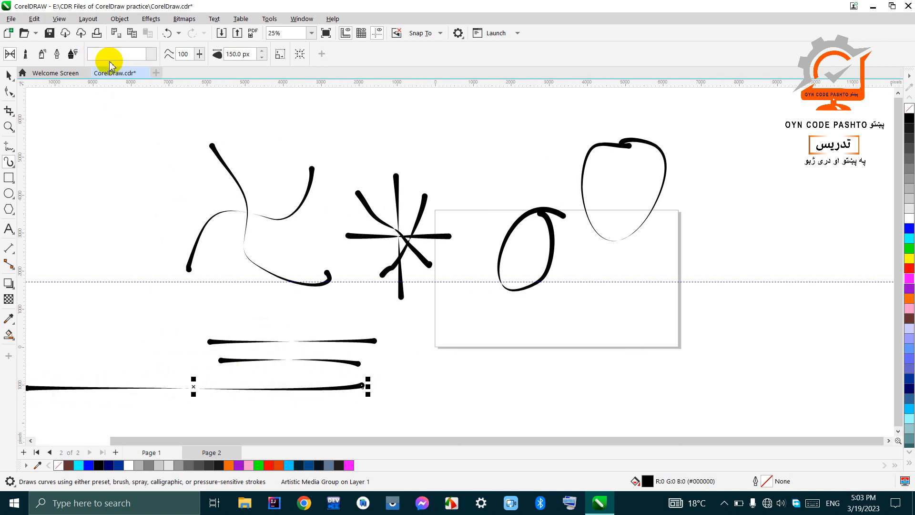
- Restyle the lowest line with the preset tapered at both ends, and draw a similar horizontal stroke above the star
click(151, 53)
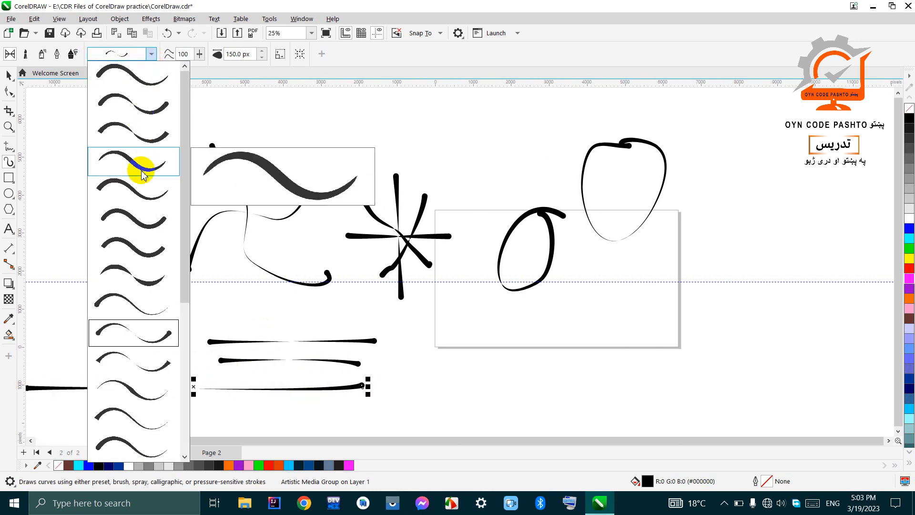
click(135, 384)
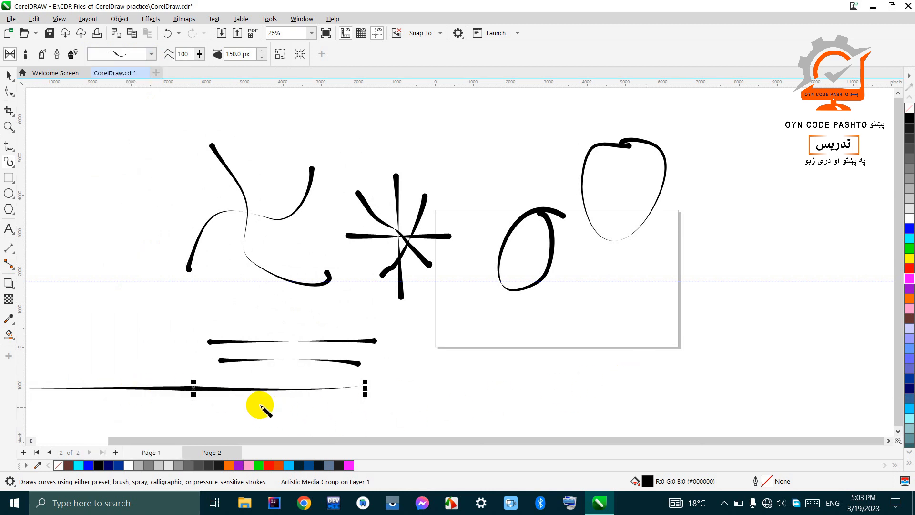
drag(432, 127, 495, 126)
drag(394, 128, 263, 128)
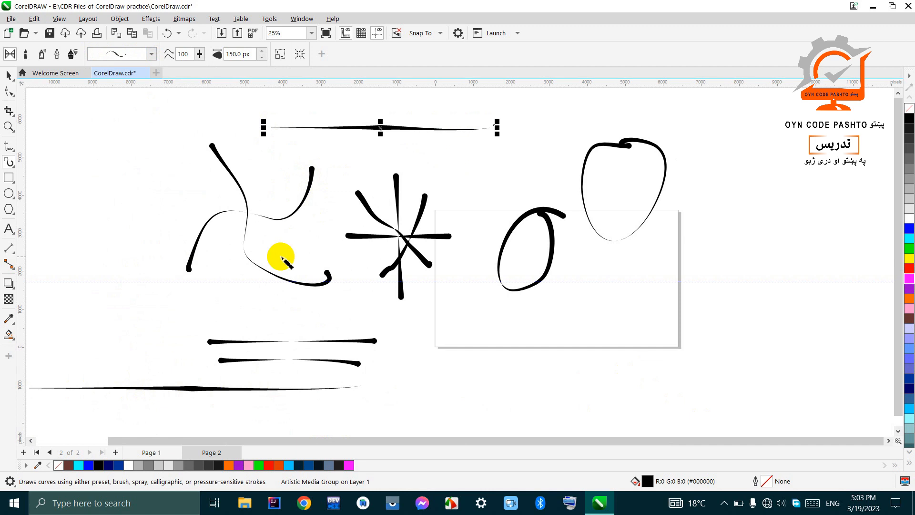
- Undo all the practice strokes to clear the drawing
key(ctrl+z)
key(ctrl+z)
key(ctrl+z)
key(ctrl+z)
key(ctrl+z)
key(ctrl+z)
key(ctrl+z)
key(ctrl+z)
key(ctrl+z)
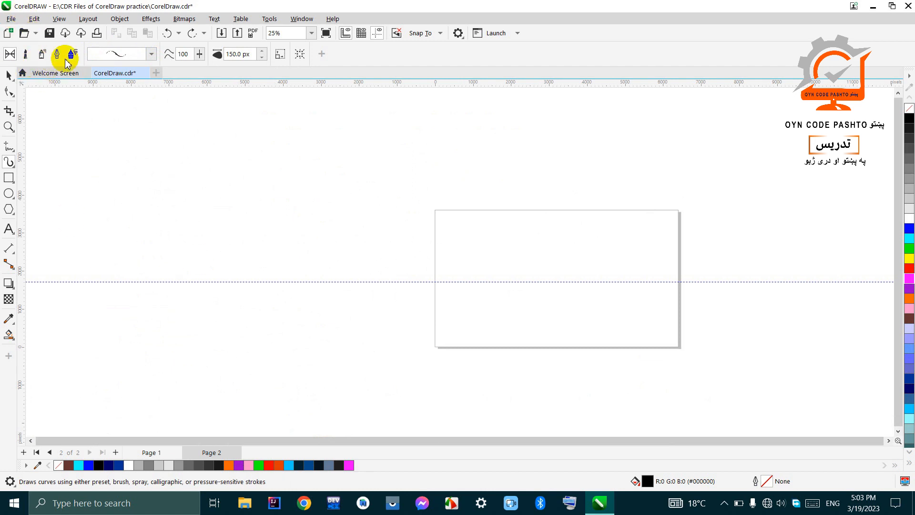
- Draw a vertical stroke in the empty area beside the page with the preset tapered at both ends
click(152, 55)
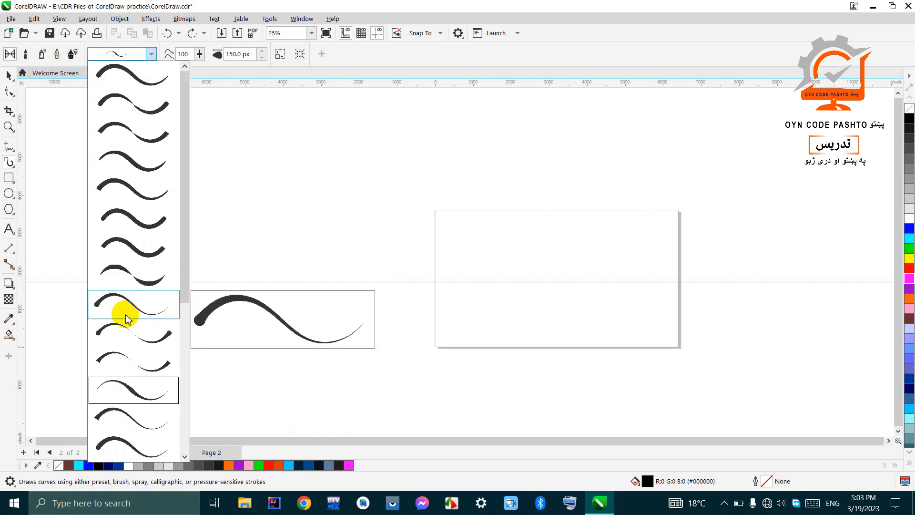
click(127, 384)
drag(234, 129, 233, 286)
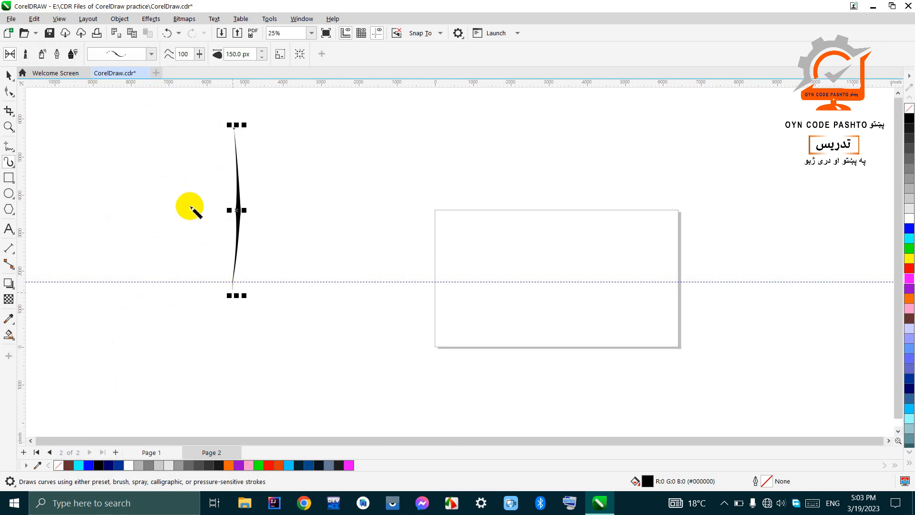
- Try the preset with a thick start and thin end on the vertical stroke, then apply the flat-ended, narrow-middle preset
click(152, 54)
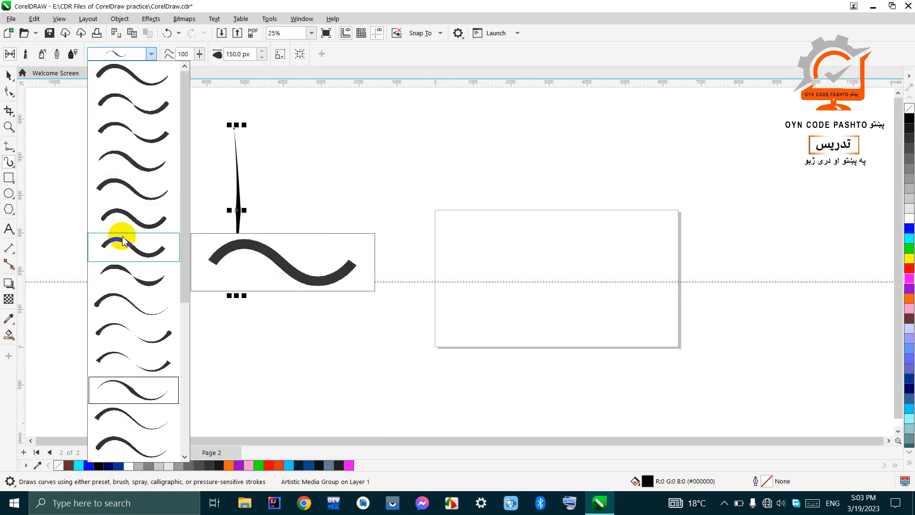
click(147, 90)
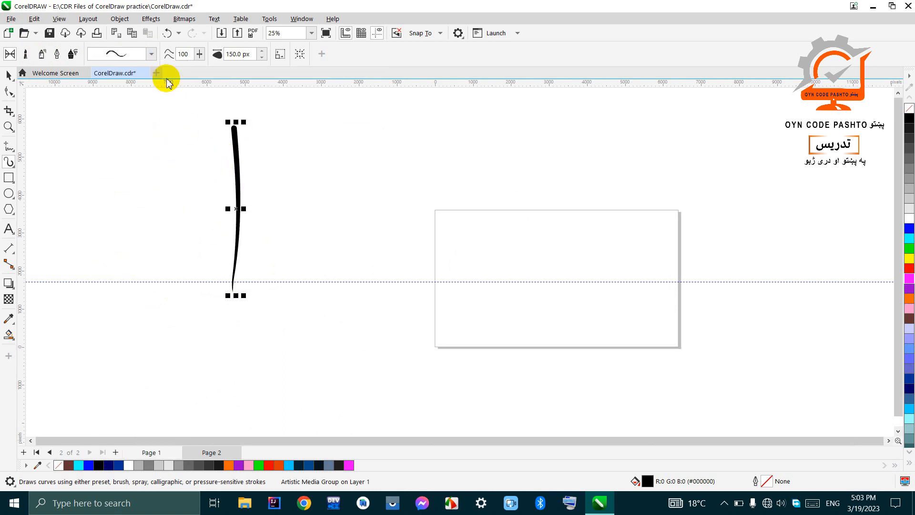
click(151, 56)
click(145, 146)
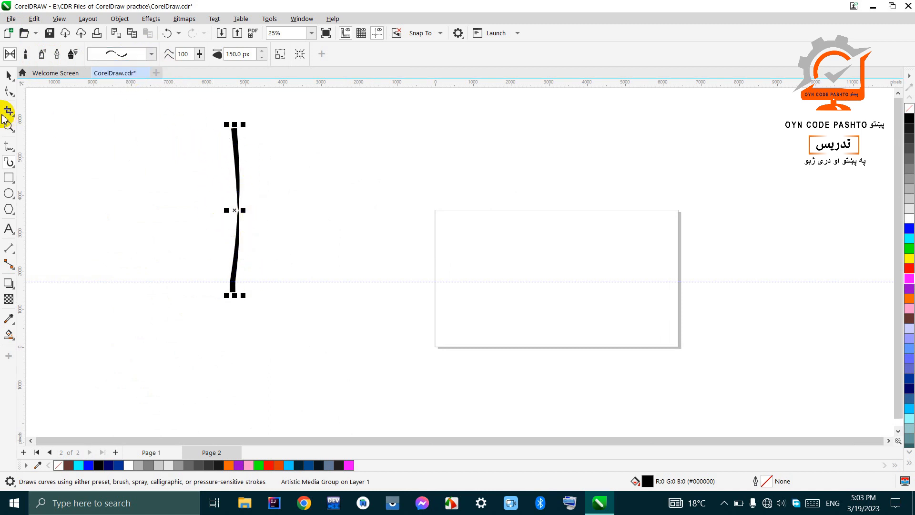
key(space)
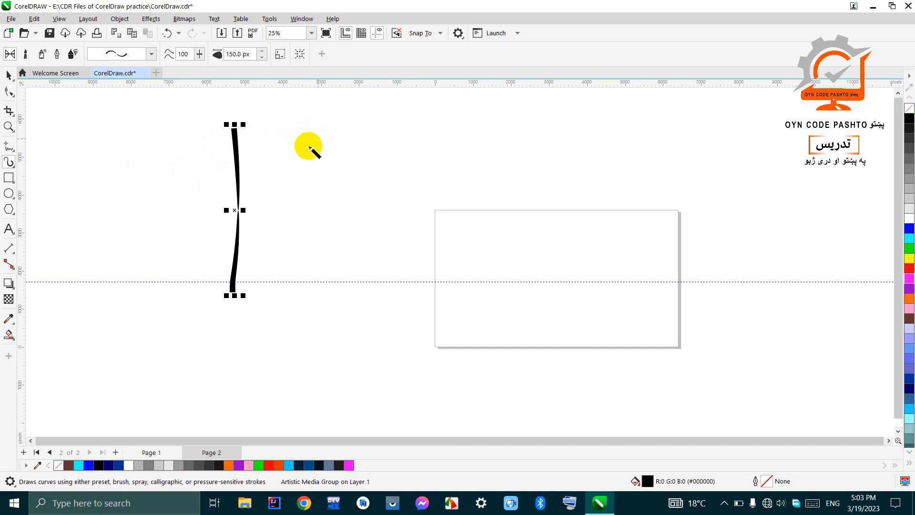
- Draw two slanted strokes between the vertical stroke and the page, both styled with the preset tapered at both ends
drag(303, 128, 270, 294)
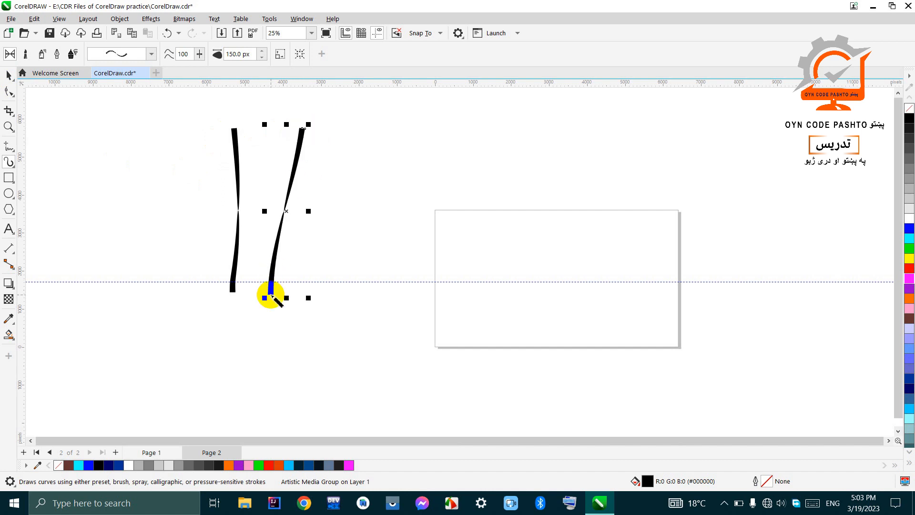
click(151, 54)
click(142, 394)
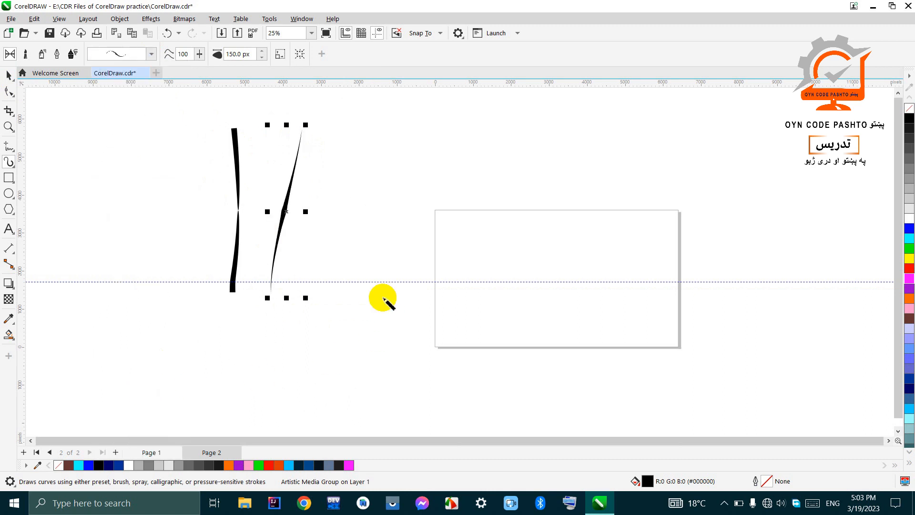
drag(379, 140, 349, 307)
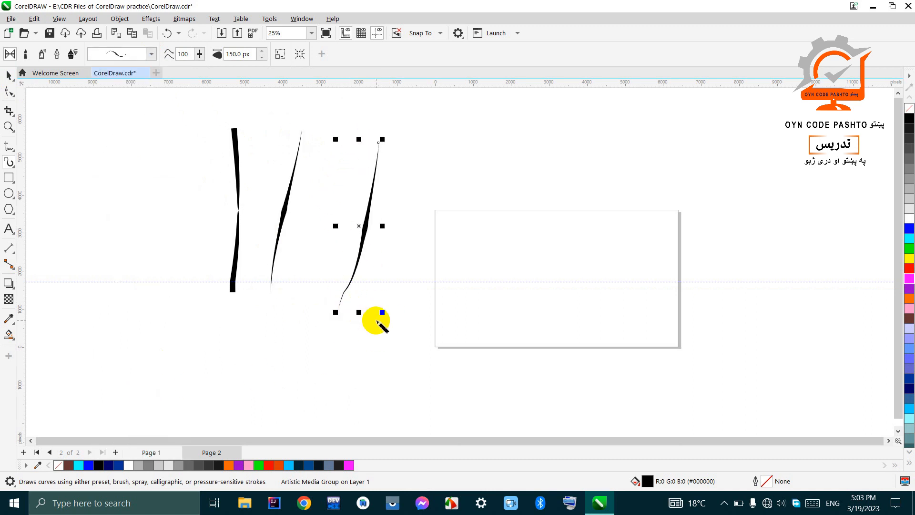
key(Escape)
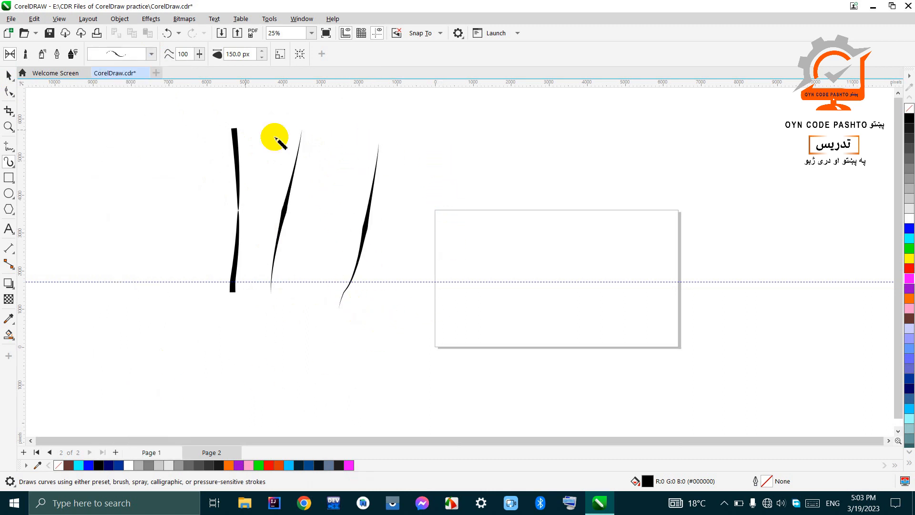
- Draw another slanted stroke nearest the page with the flat-ended preset of even thickness
click(151, 54)
click(154, 256)
drag(414, 155, 362, 299)
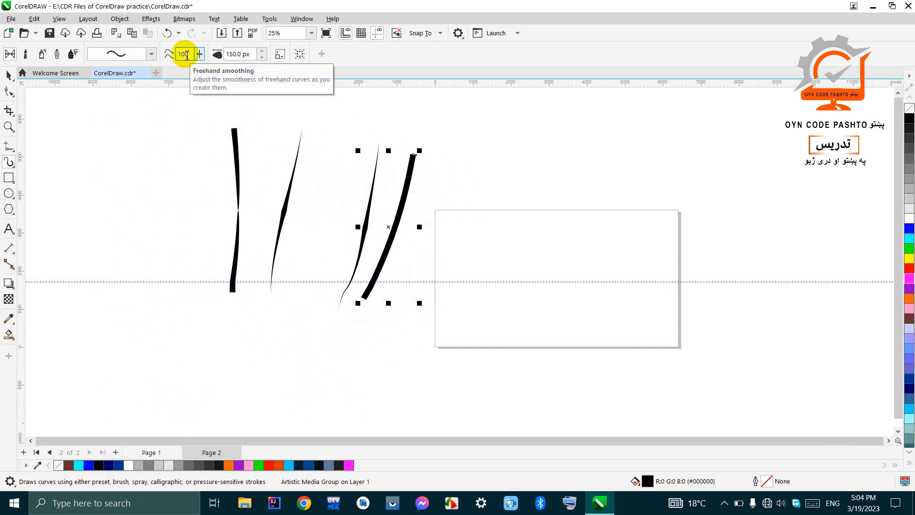
- Set the width of the slanted even-thickness stroke nearest the page to 250 px
click(230, 58)
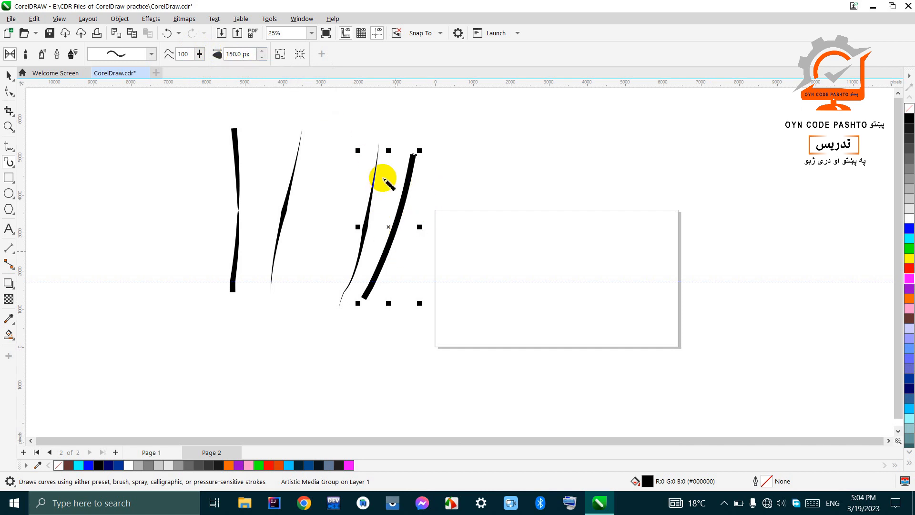
scroll(384, 235, up, 2)
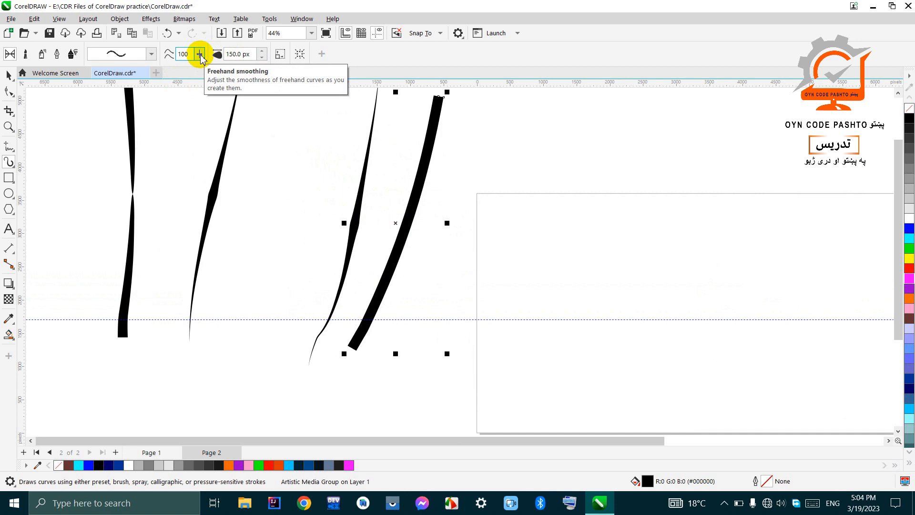
mouse_move(200, 55)
mouse_down()
mouse_move(165, 74)
mouse_move(198, 56)
mouse_move(235, 70)
mouse_up()
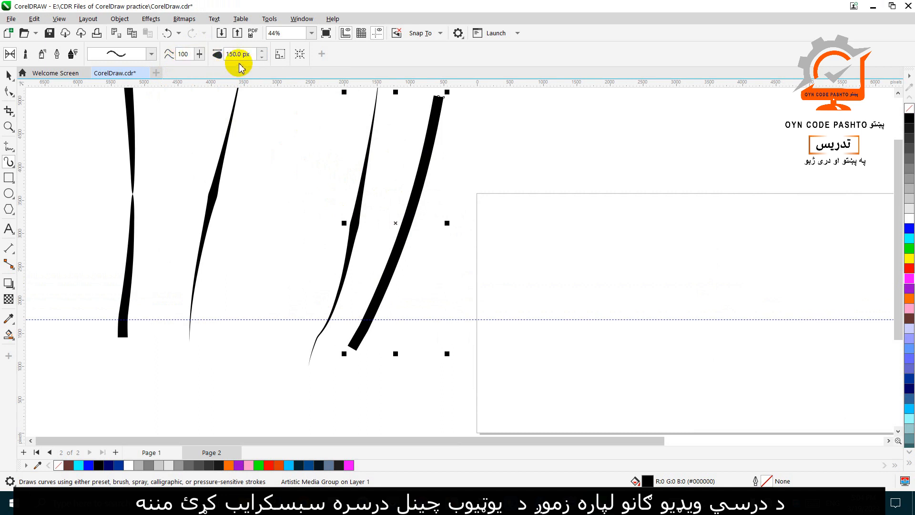
click(262, 53)
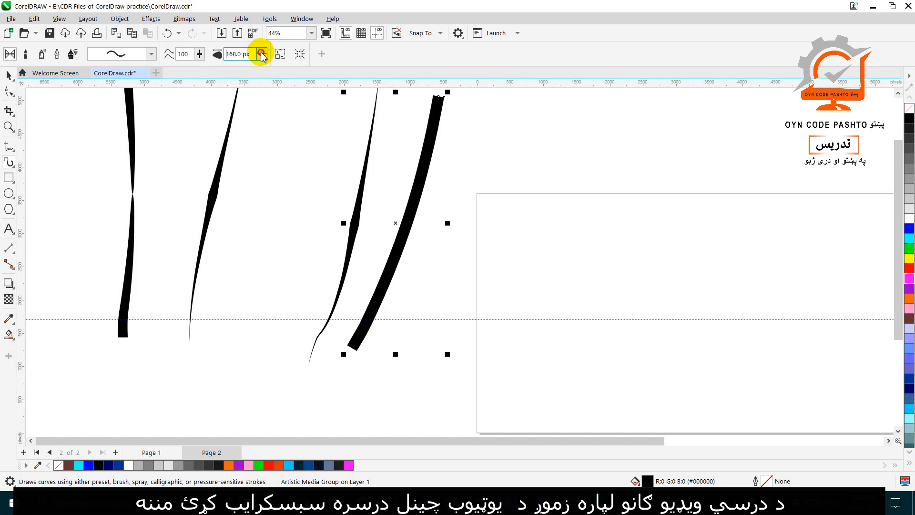
drag(254, 56, 205, 58)
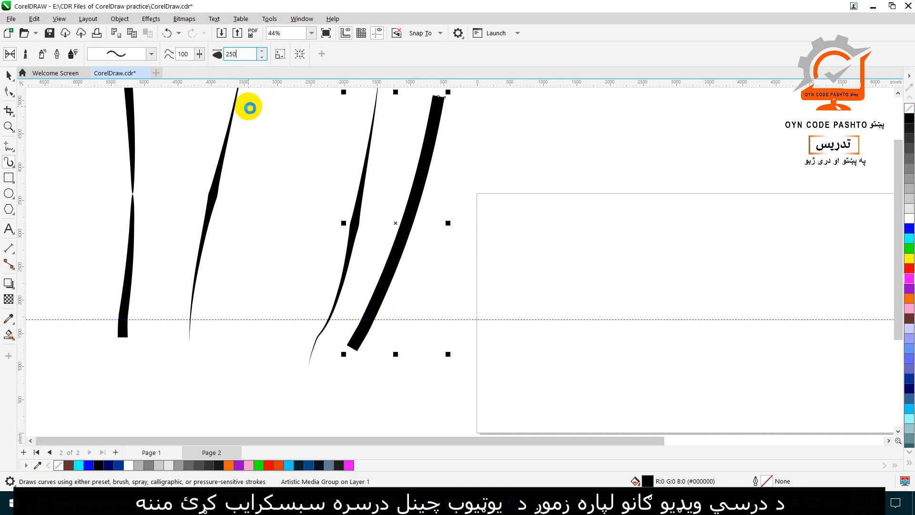
key(Return)
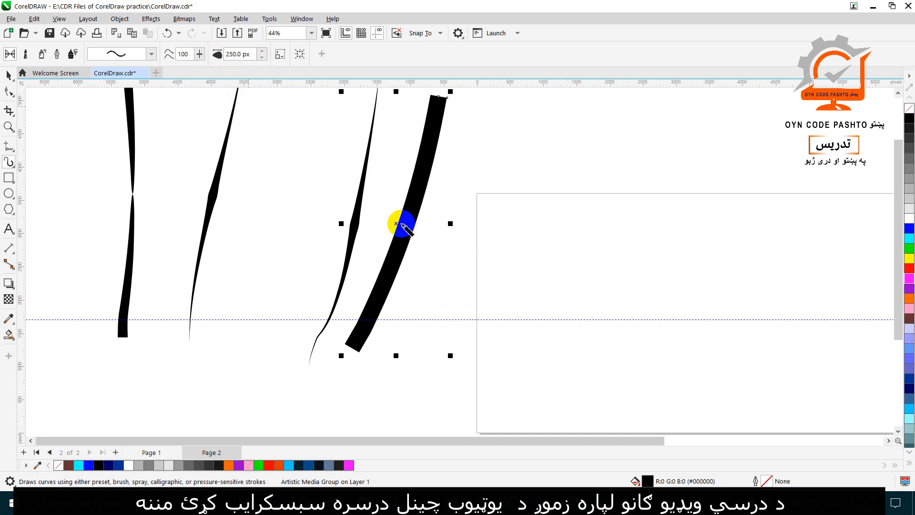
scroll(403, 219, up, 2)
scroll(399, 259, down, 1)
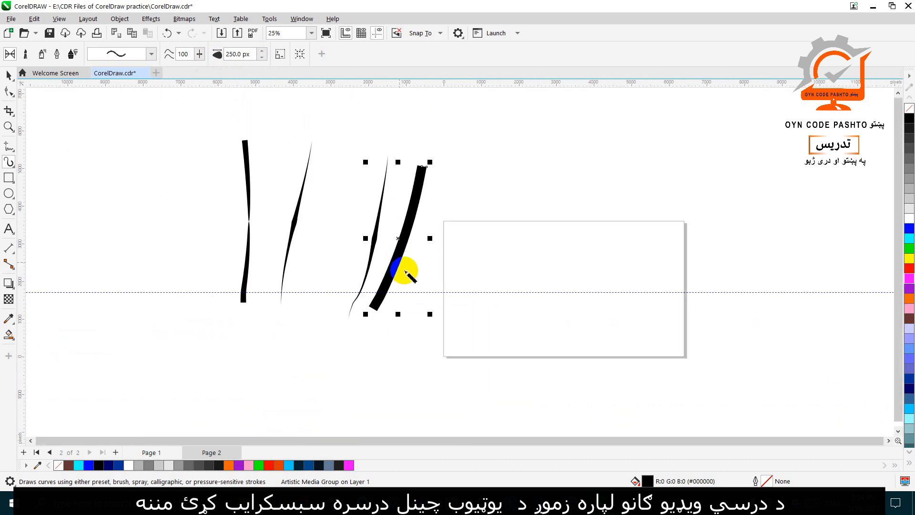
- Draw a wavy stroke above the page using the preset that tapers at both ends
click(495, 179)
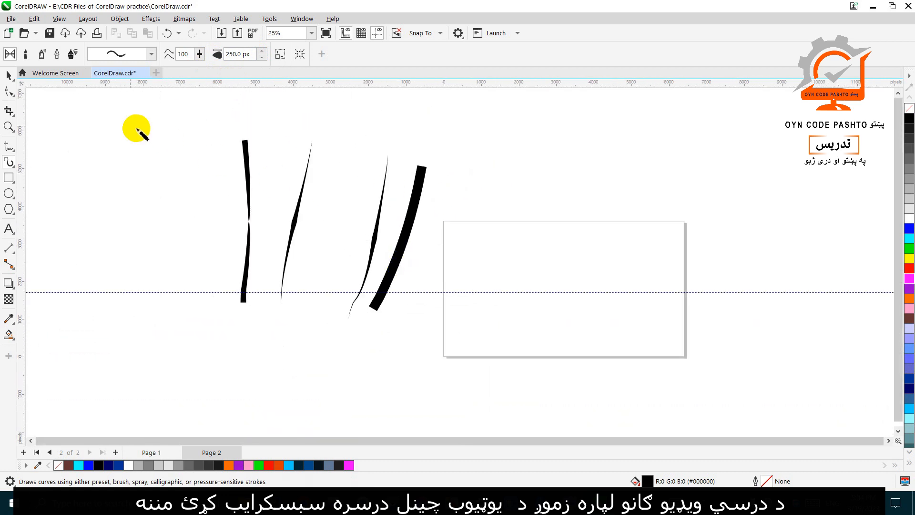
click(150, 54)
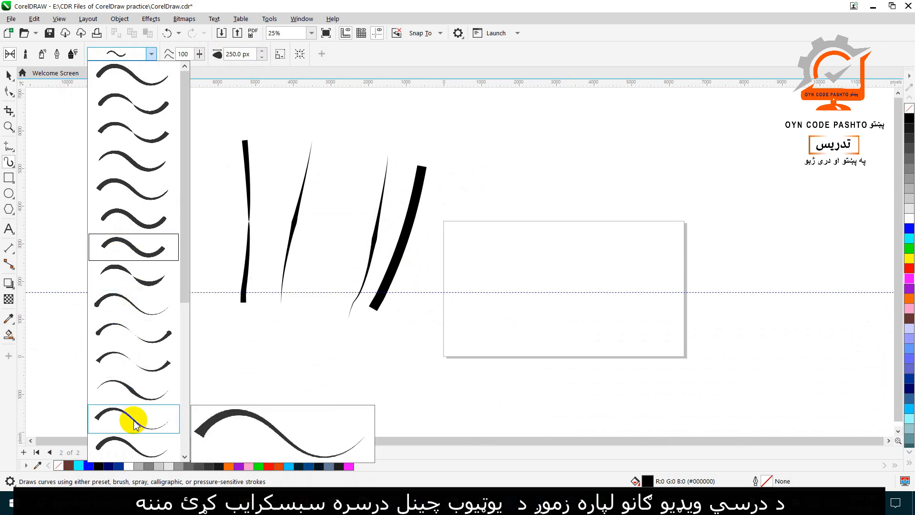
click(122, 393)
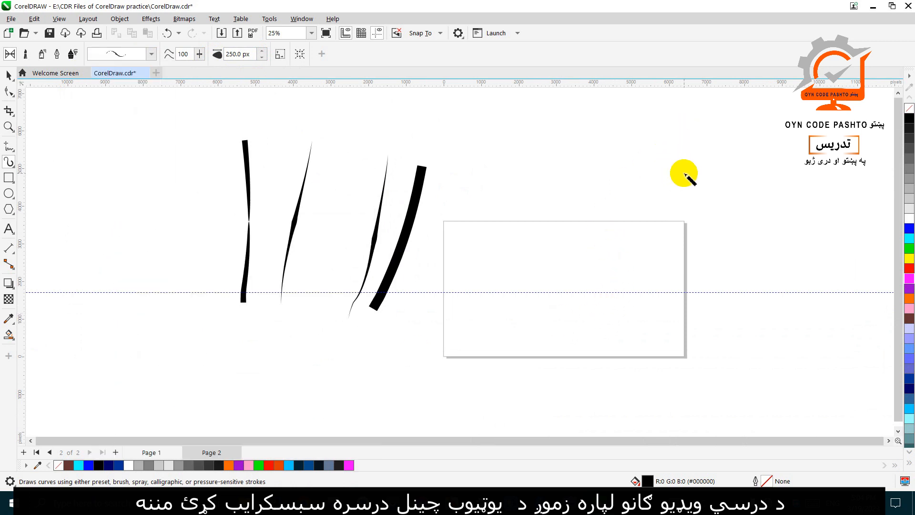
mouse_move(701, 148)
mouse_down()
mouse_move(639, 171)
mouse_move(571, 149)
mouse_move(492, 202)
mouse_up()
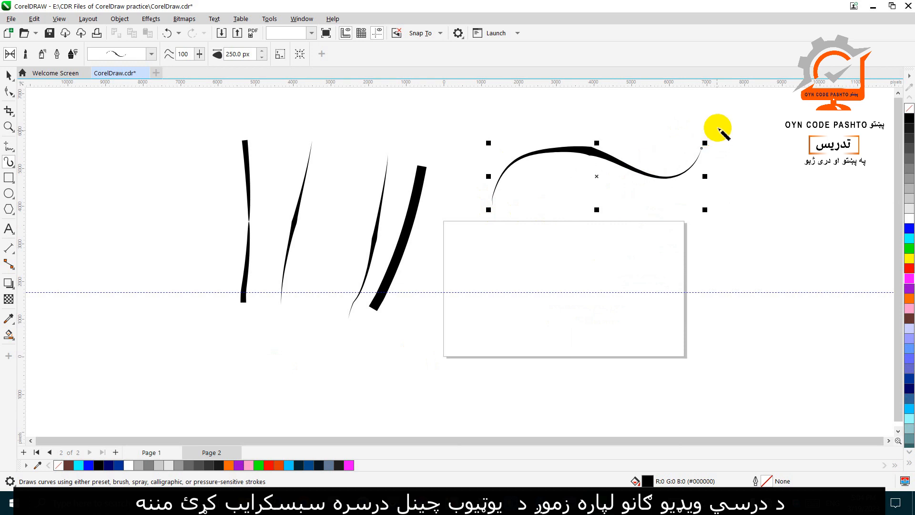
- Try a width of 3000 px on the wavy stroke, then set it to 500 px
scroll(704, 129, up, 2)
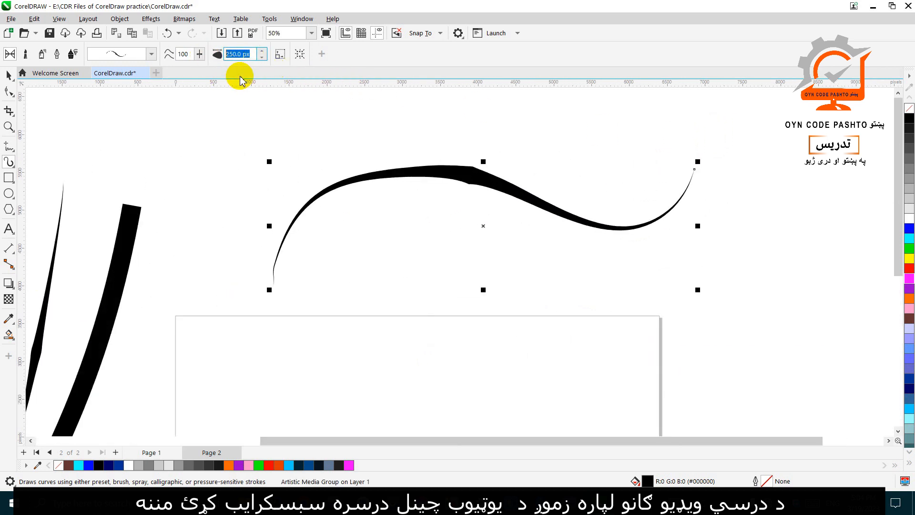
key(Return)
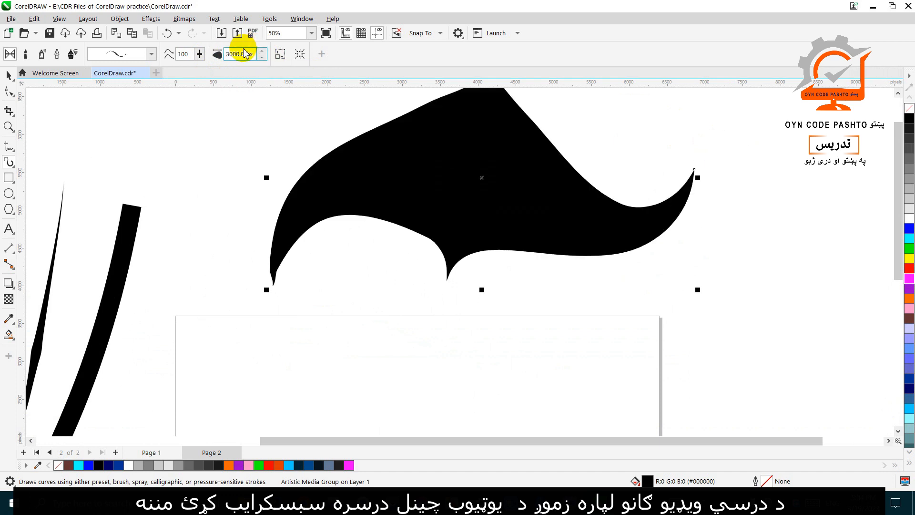
double_click(244, 54)
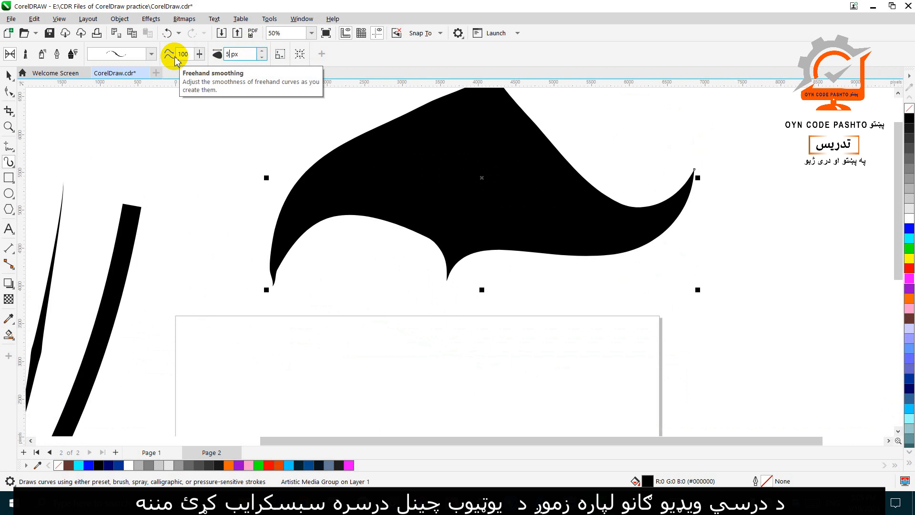
key(Return)
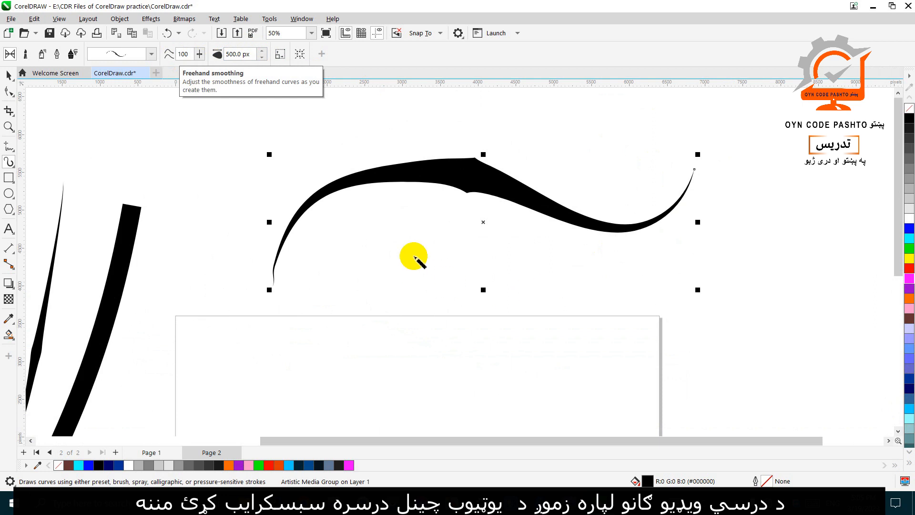
scroll(491, 238, down, 3)
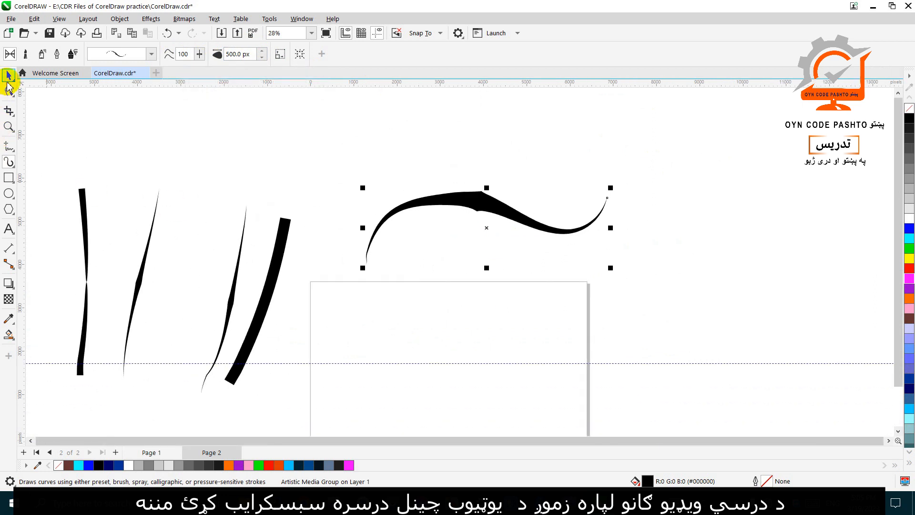
- Copy and paste the wavy stroke, and move the copy straight down so it overlaps the page's upper edge
click(8, 81)
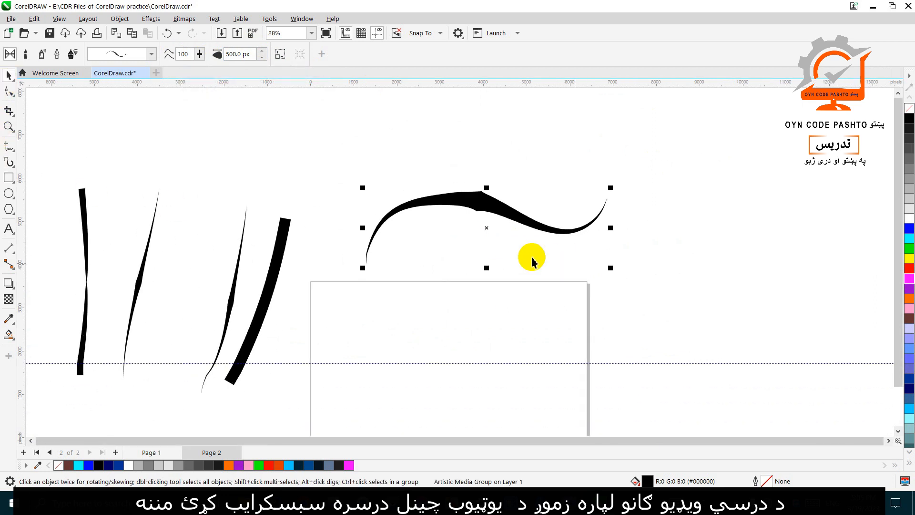
right_click(485, 231)
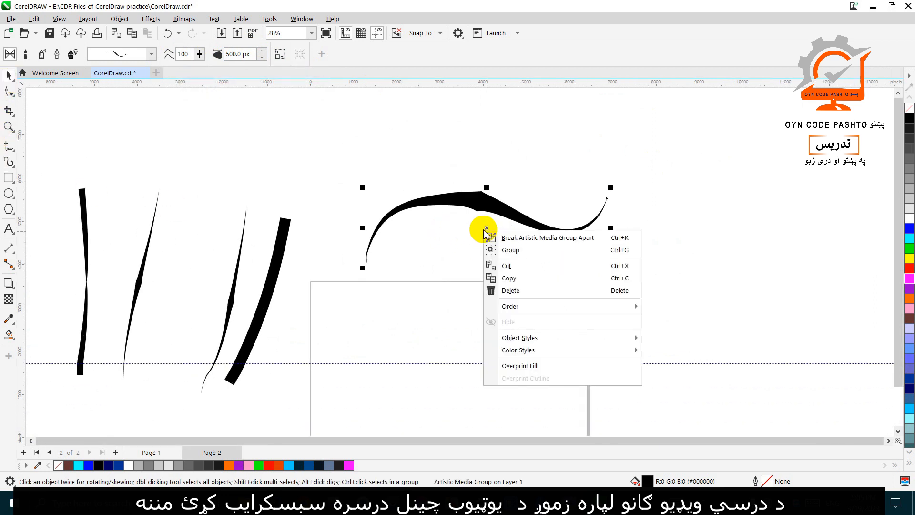
click(513, 279)
right_click(497, 311)
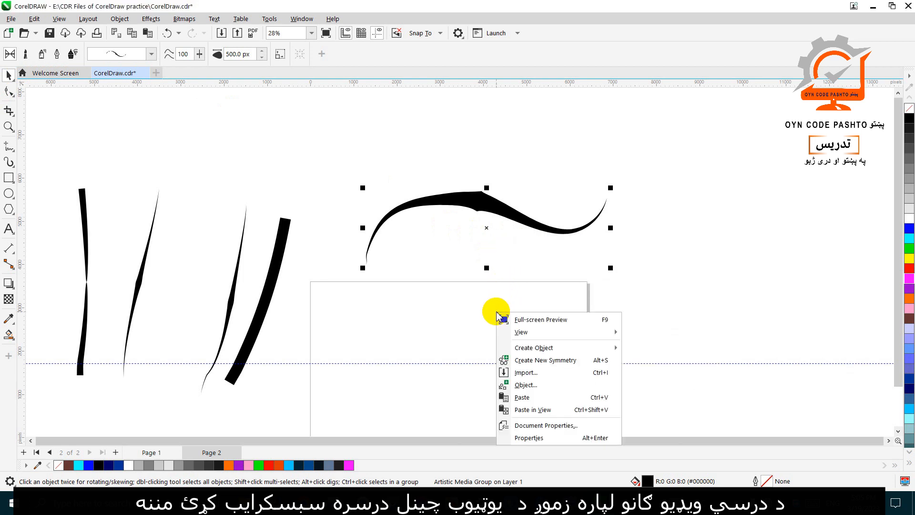
click(448, 315)
right_click(474, 269)
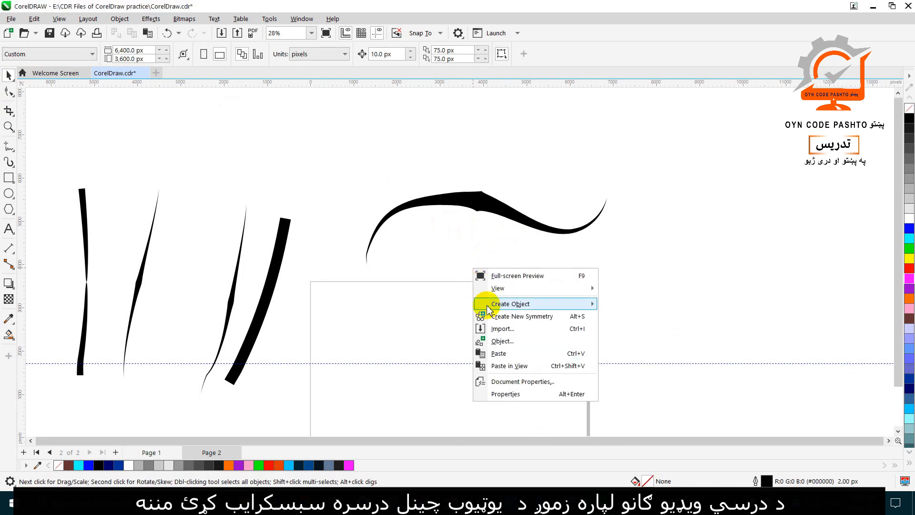
click(501, 353)
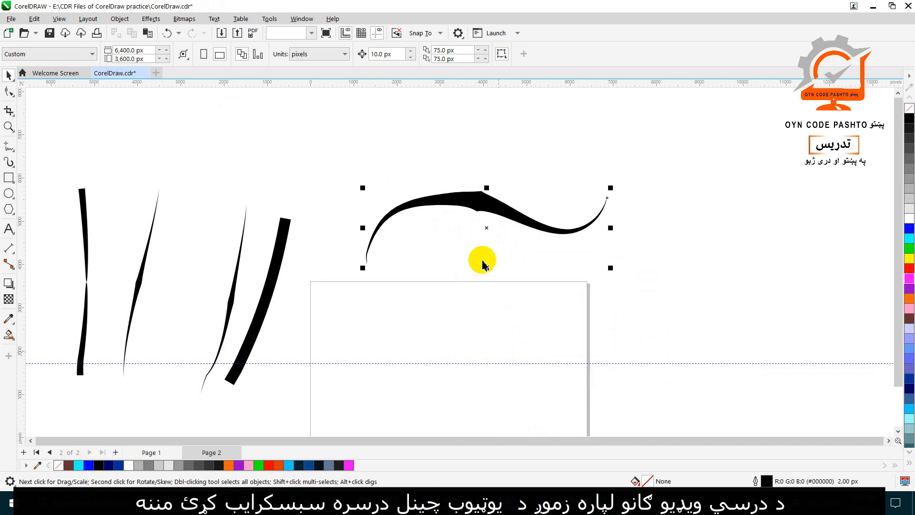
drag(489, 230, 489, 284)
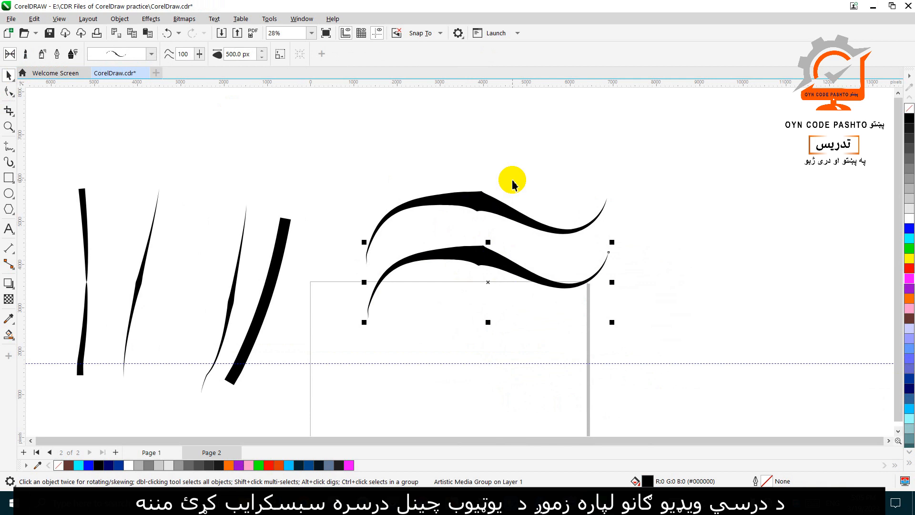
- Select both wavy strokes and place a duplicate of the pair directly below them on the page
scroll(512, 184, down, 2)
drag(601, 167, 419, 275)
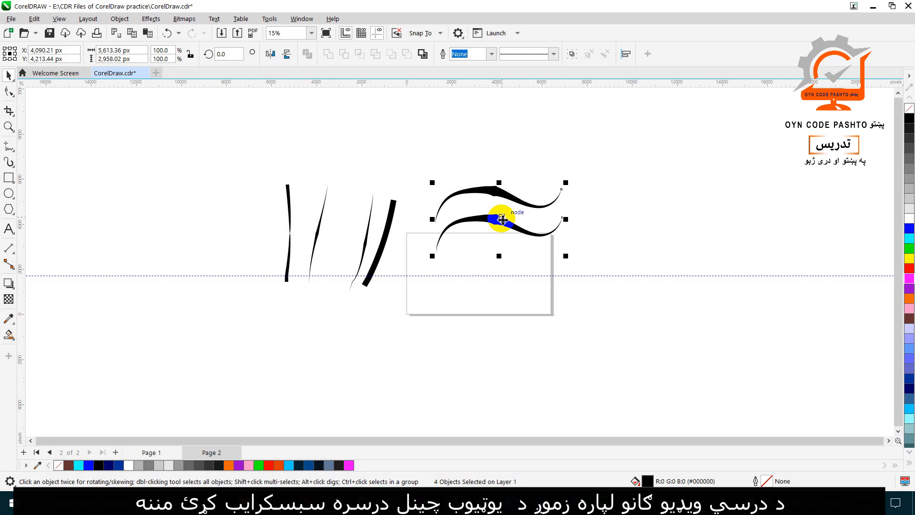
drag(503, 220, 505, 266)
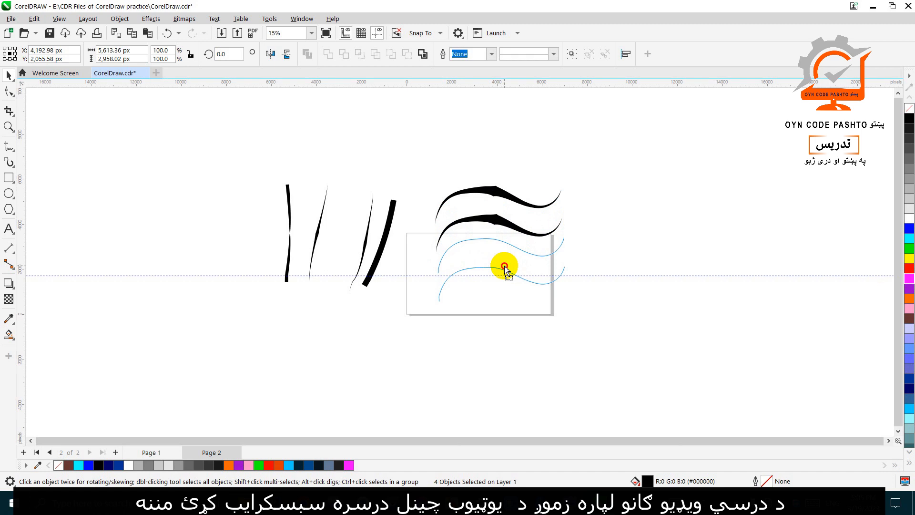
drag(505, 268, 506, 267)
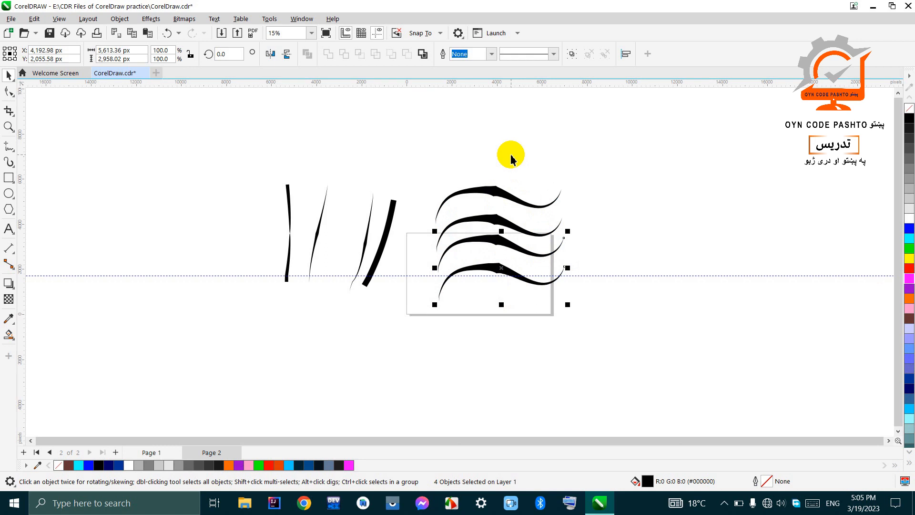
- Scale all four wavy strokes together to about 43% and move them inside the page against its left edge
drag(617, 170, 421, 293)
drag(509, 244, 491, 231)
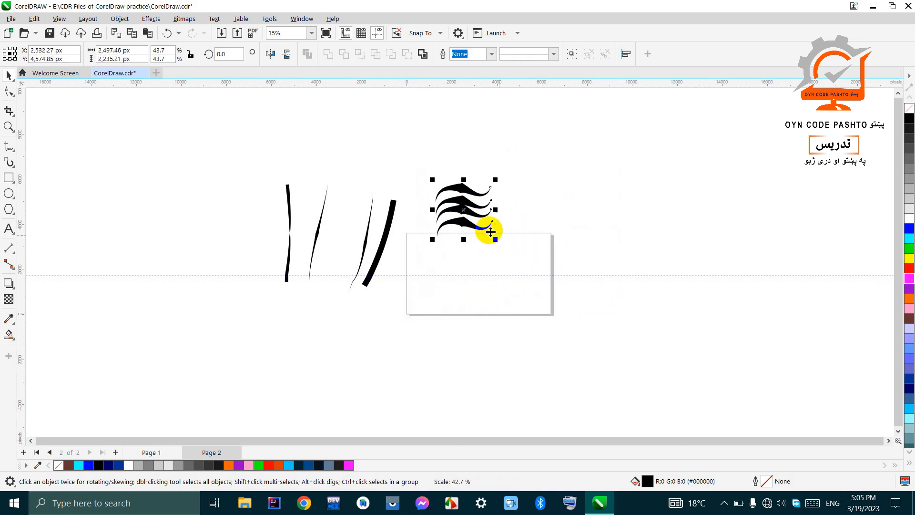
scroll(463, 216, up, 2)
drag(459, 204, 410, 292)
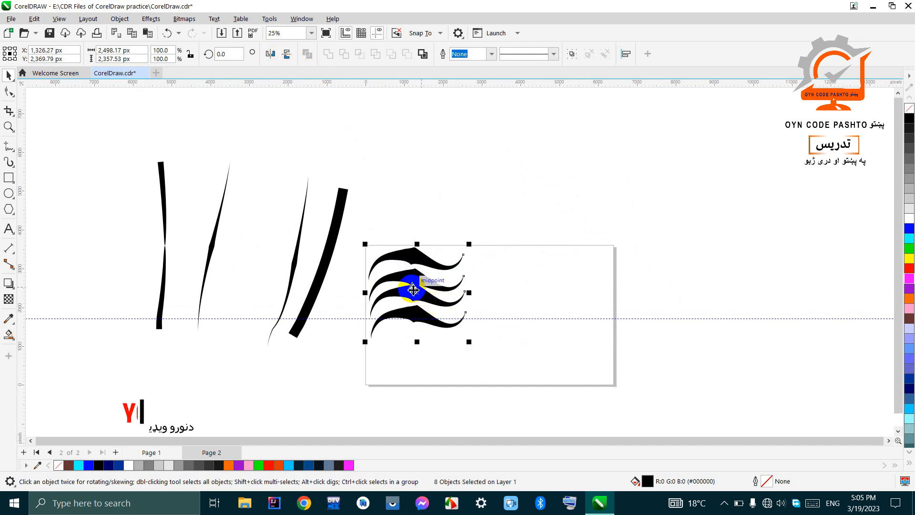
scroll(416, 286, up, 1)
scroll(417, 287, up, 2)
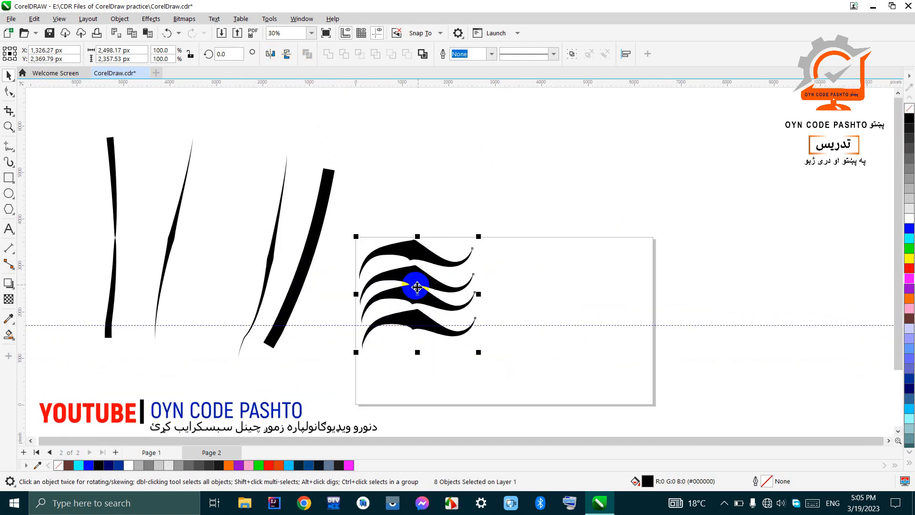
scroll(416, 286, down, 2)
- Select the topmost wavy stroke and lower its stroke width setting to 498 px
click(403, 202)
click(406, 256)
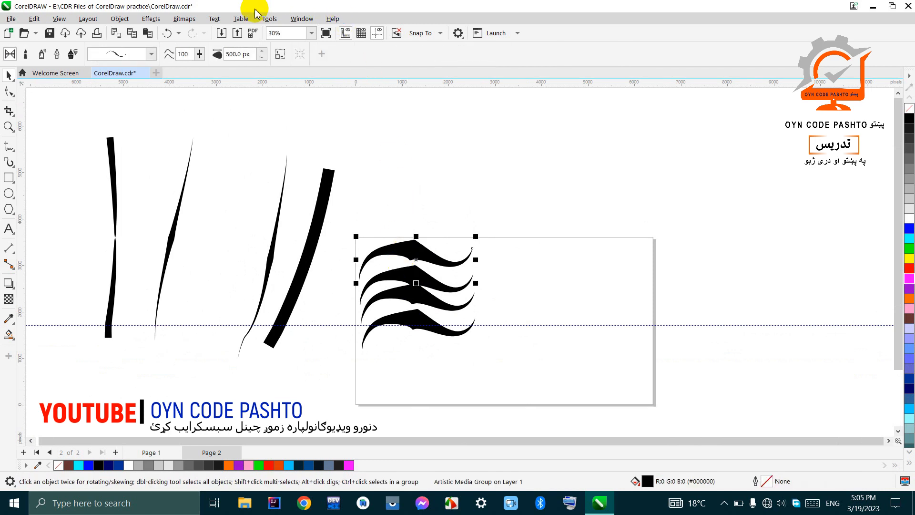
click(261, 57)
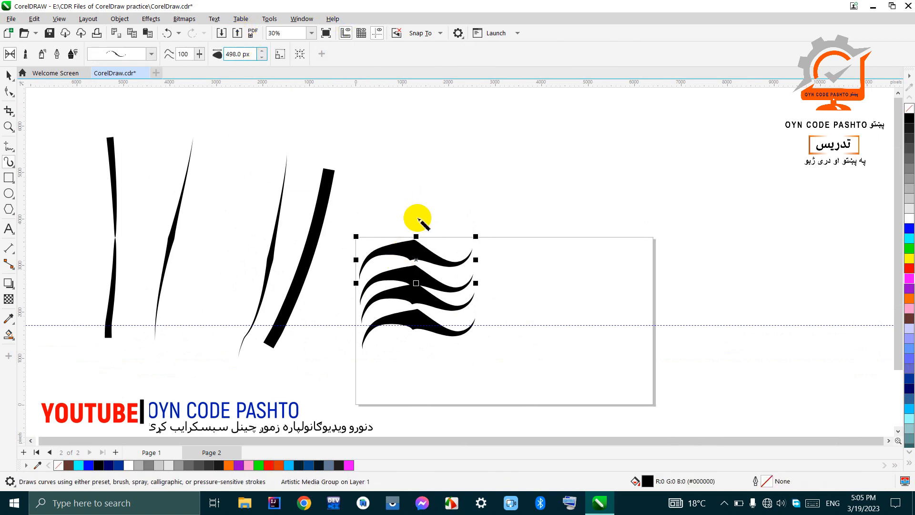
- Draw a long curved stroke from above the page down across the wavy strokes to the slanted strokes
click(427, 304)
scroll(445, 184, down, 2)
scroll(507, 147, up, 1)
mouse_move(506, 145)
mouse_down()
mouse_move(444, 257)
mouse_move(284, 309)
mouse_up()
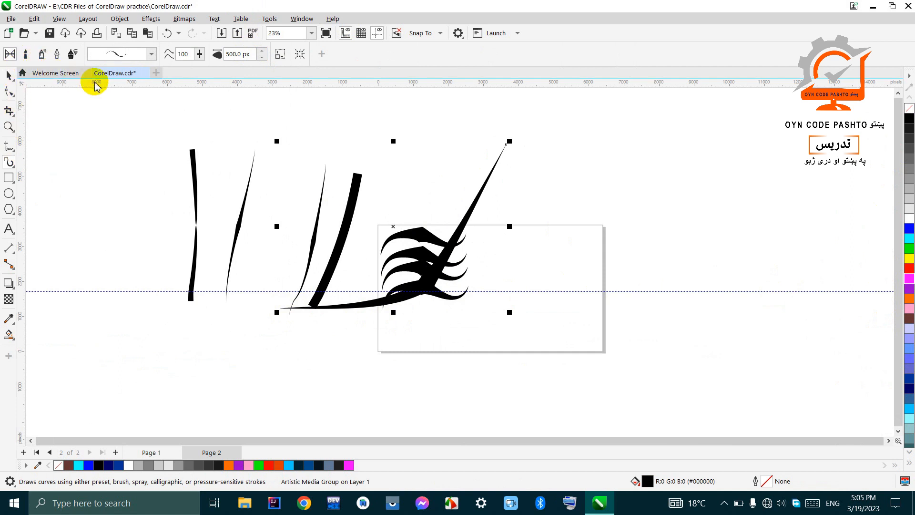
- Select all the strokes on and beside the page and delete them
click(8, 77)
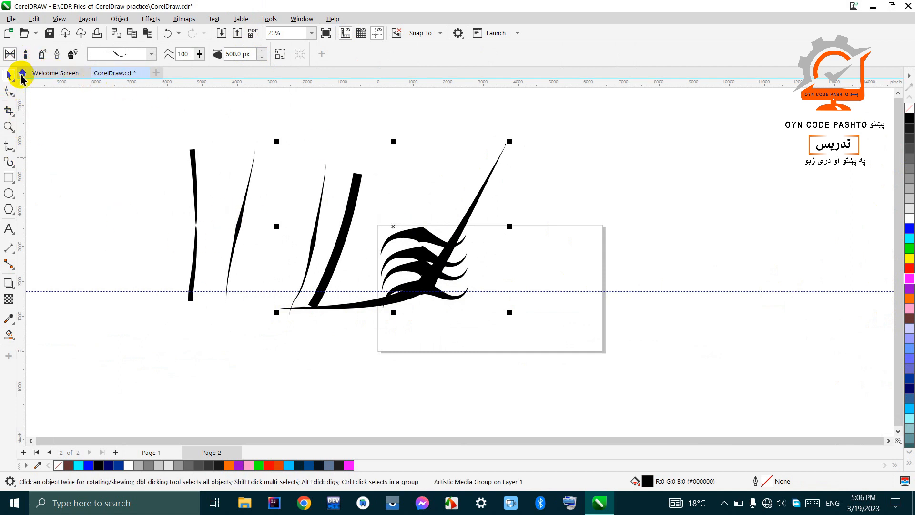
drag(147, 127, 526, 378)
key(Delete)
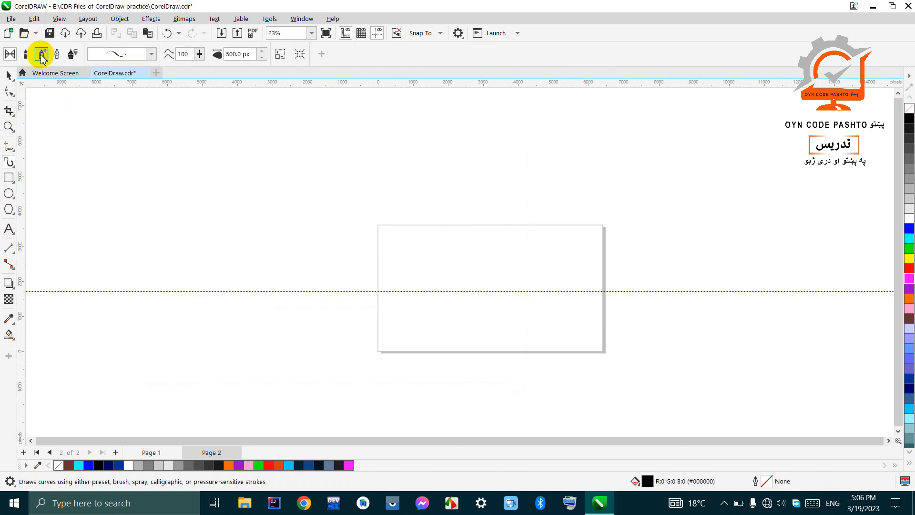
- Draw a horizontal brush-mode stroke just above the page with the Artistic category's diamond-shaped dotted brushstroke
click(19, 60)
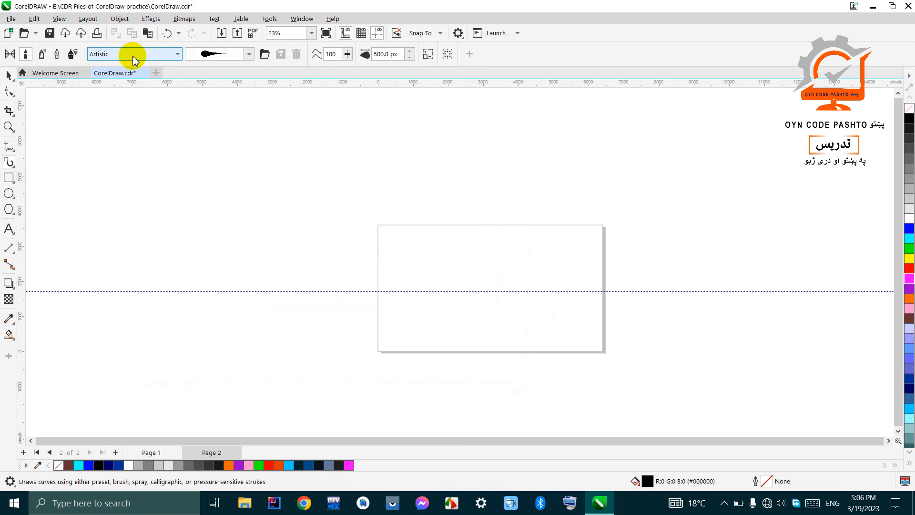
click(249, 54)
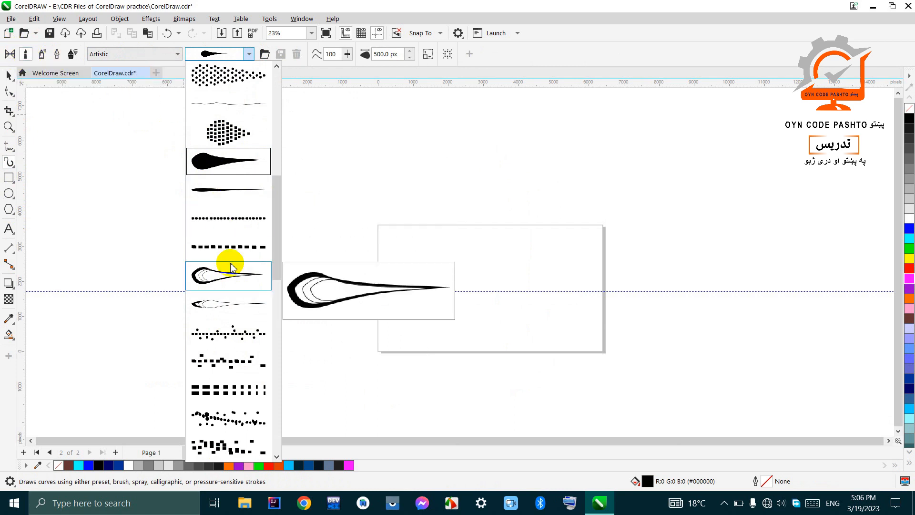
click(228, 132)
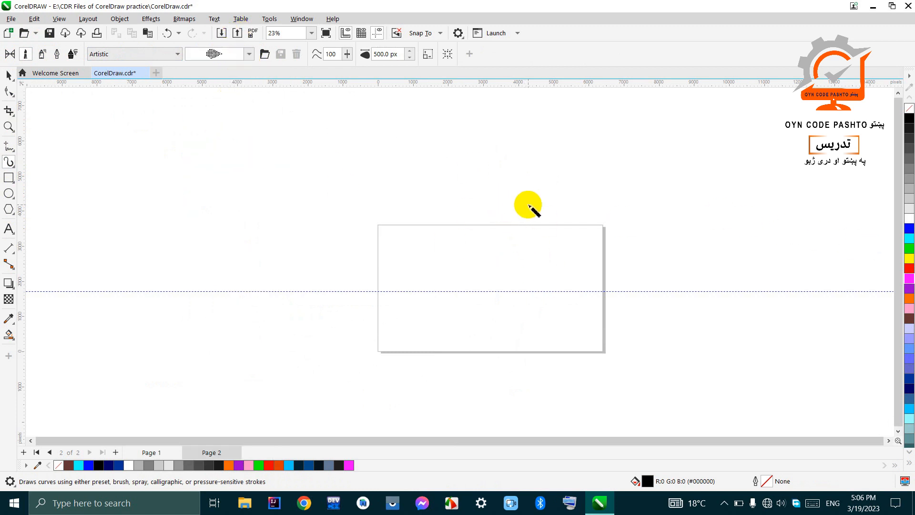
scroll(558, 215, up, 3)
drag(555, 207, 326, 204)
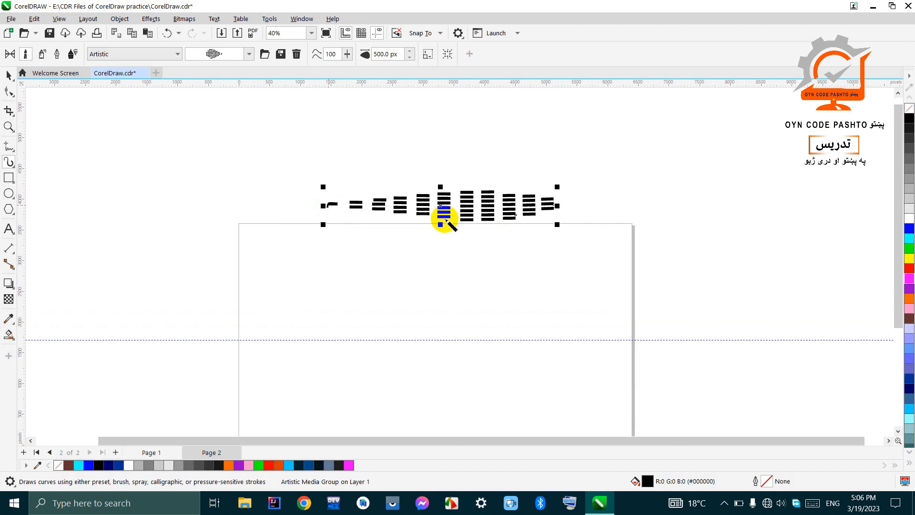
scroll(478, 208, up, 3)
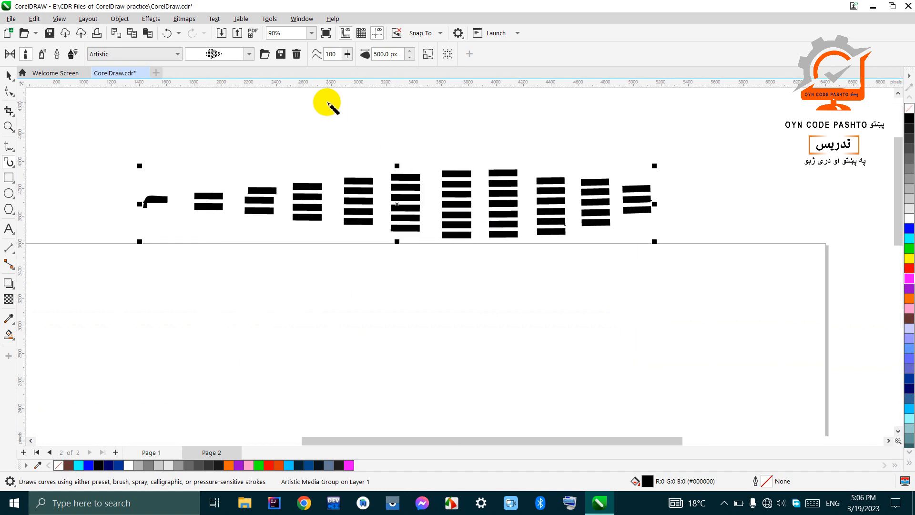
- Draw a second horizontal stroke with the same dotted brushstroke just inside the page's upper edge
scroll(388, 171, down, 3)
drag(538, 238, 280, 234)
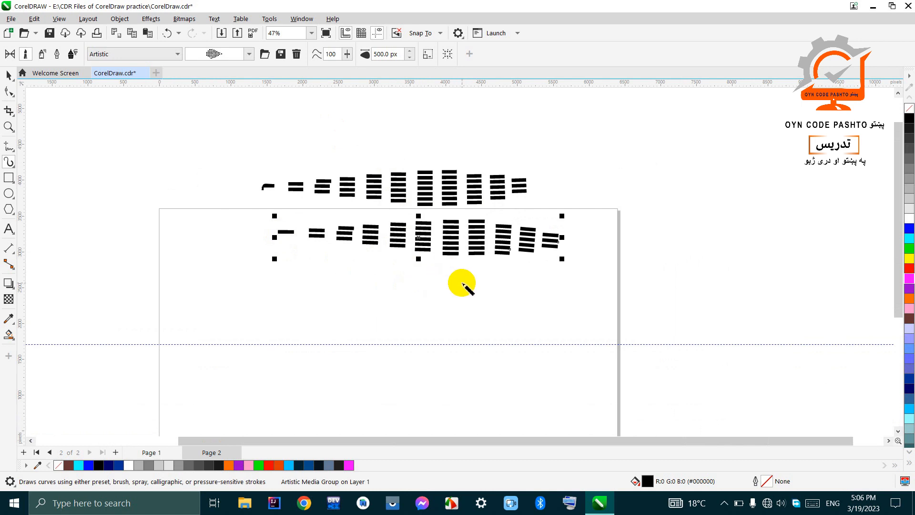
scroll(468, 277, up, 3)
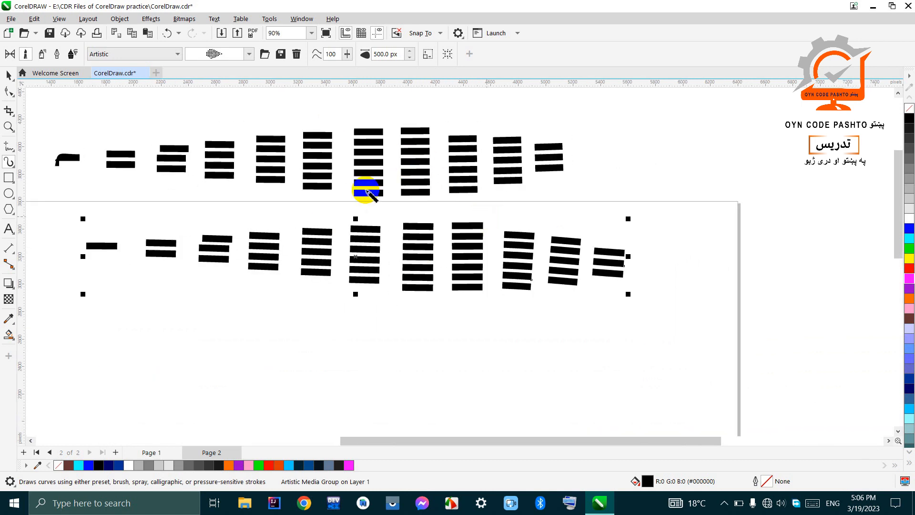
scroll(500, 204, down, 3)
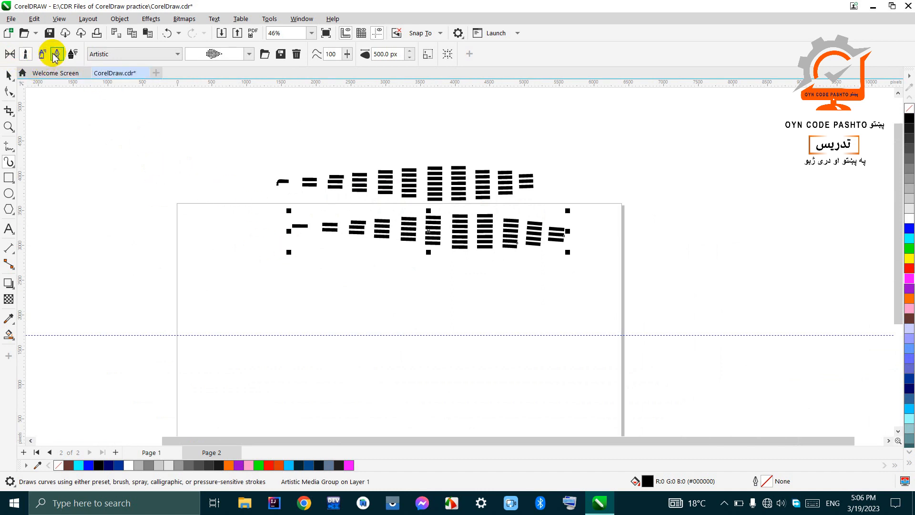
- Change the selected stroke on the page to the Artistic category's outlined teardrop brushstroke with inner contour lines
click(170, 54)
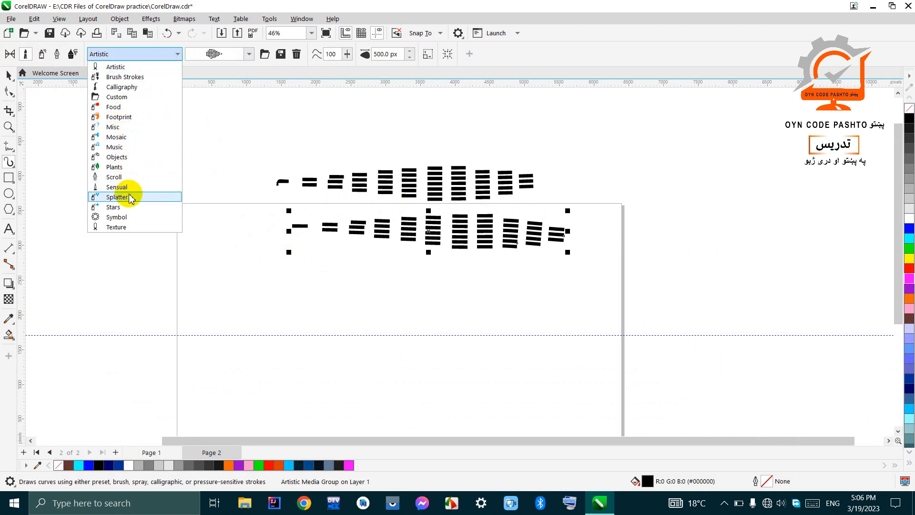
click(133, 67)
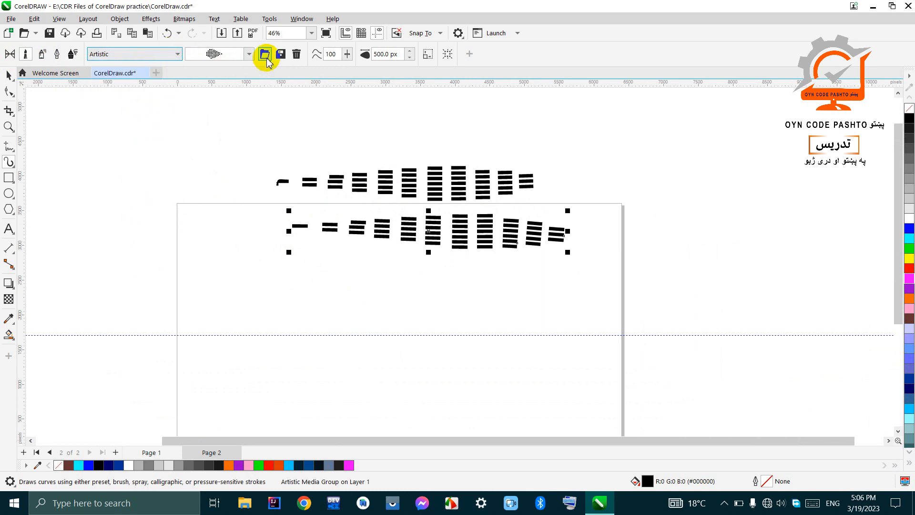
click(249, 55)
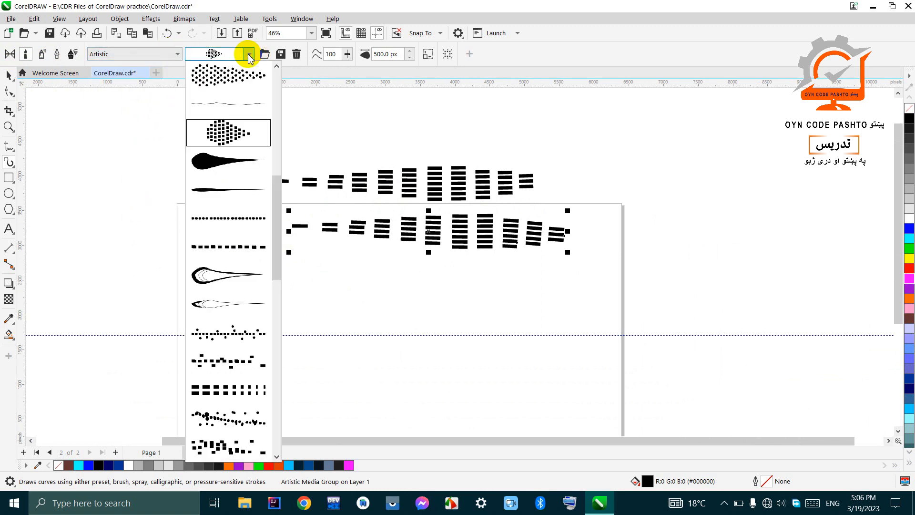
click(210, 287)
- Try the Stars and Misc brushstroke categories for the selected teardrop stroke
click(176, 54)
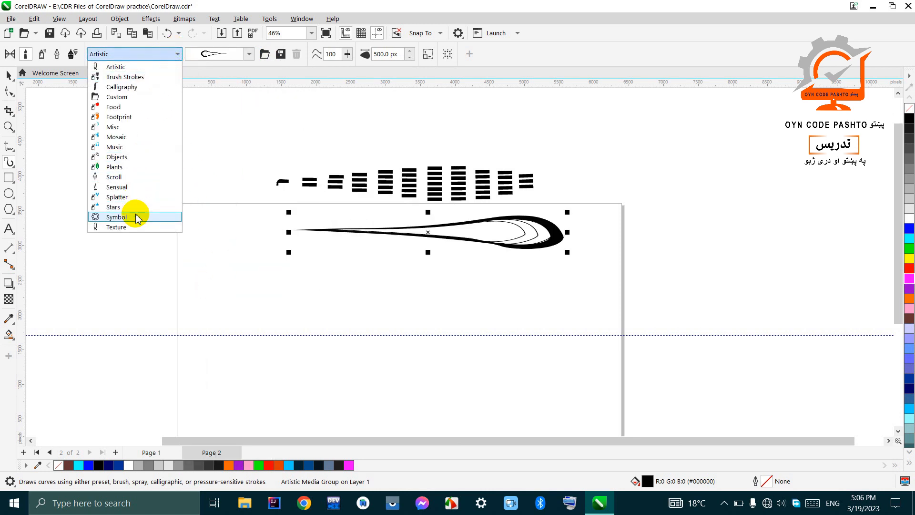
click(118, 207)
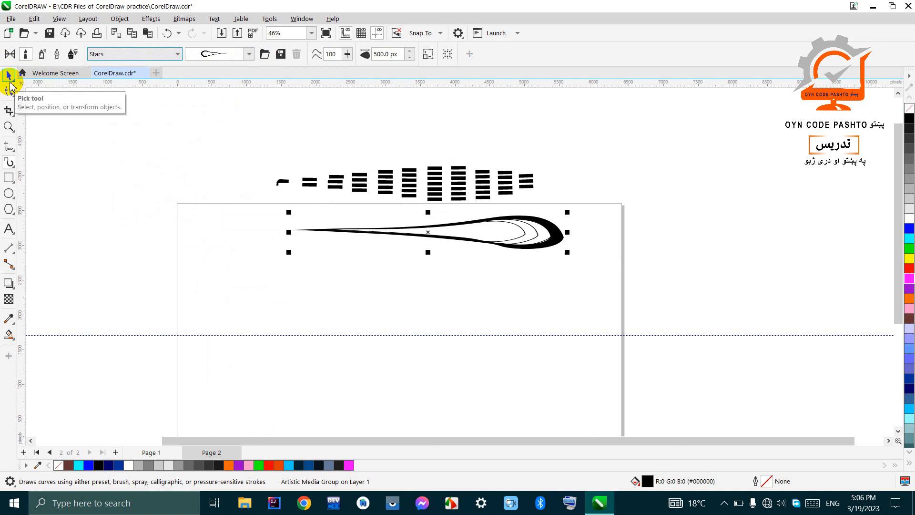
click(9, 82)
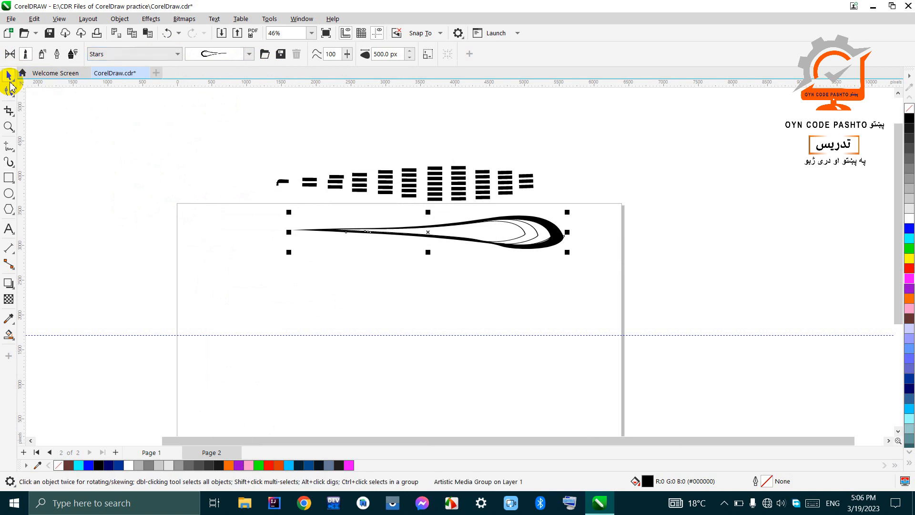
click(249, 55)
click(174, 56)
click(158, 61)
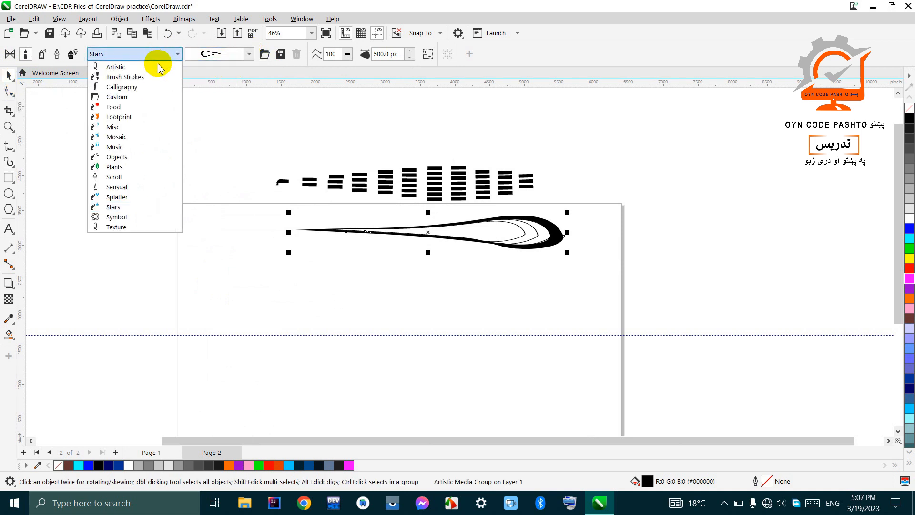
click(37, 58)
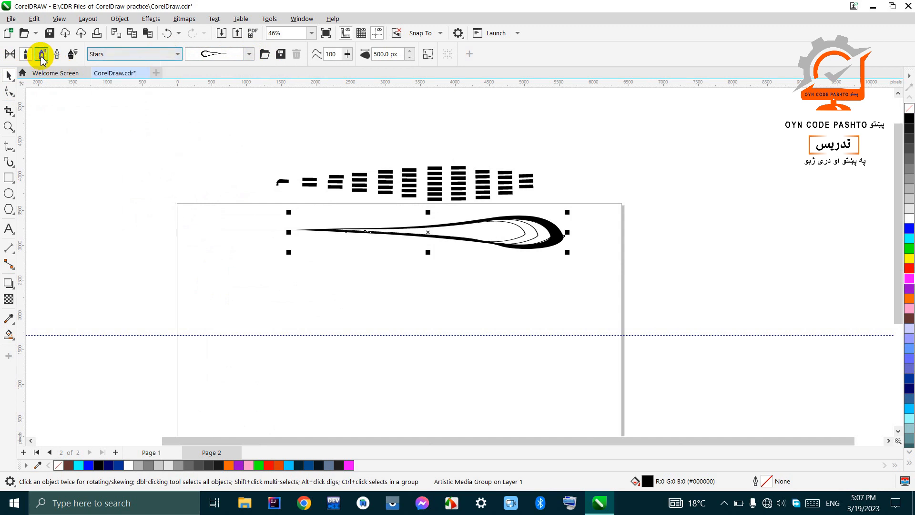
click(140, 56)
click(133, 127)
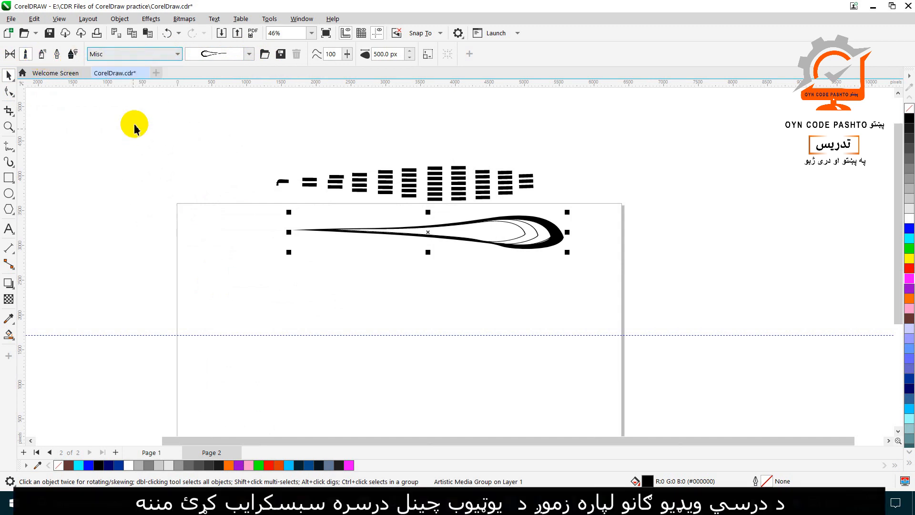
- Apply the feather-shaped brushstroke from the Symbol category to the selected stroke
click(123, 54)
click(105, 218)
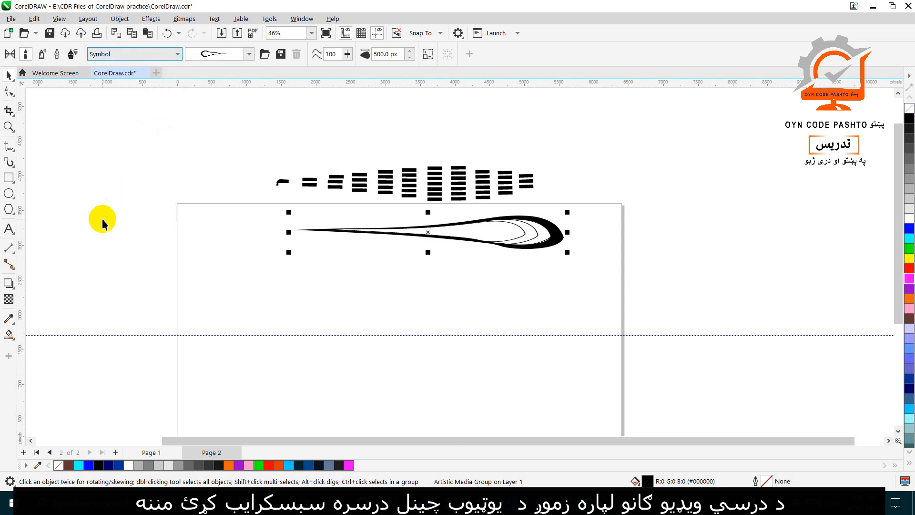
click(249, 54)
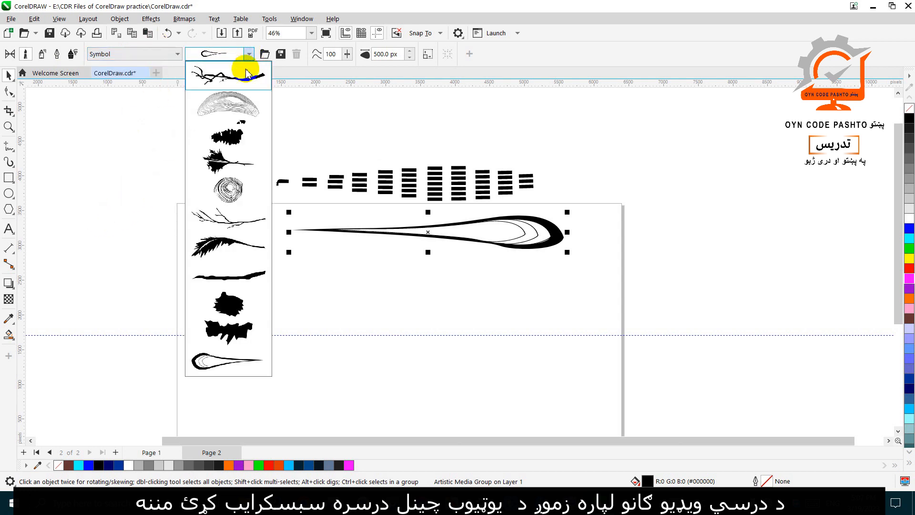
click(228, 242)
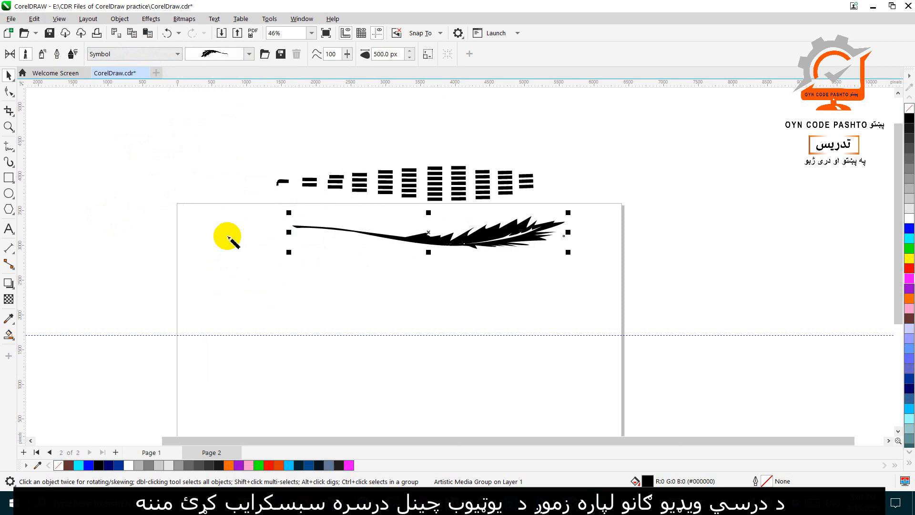
- Draw three more feather strokes: two horizontal ones below the first on the page and a vertical one beyond the page's right edge
click(248, 54)
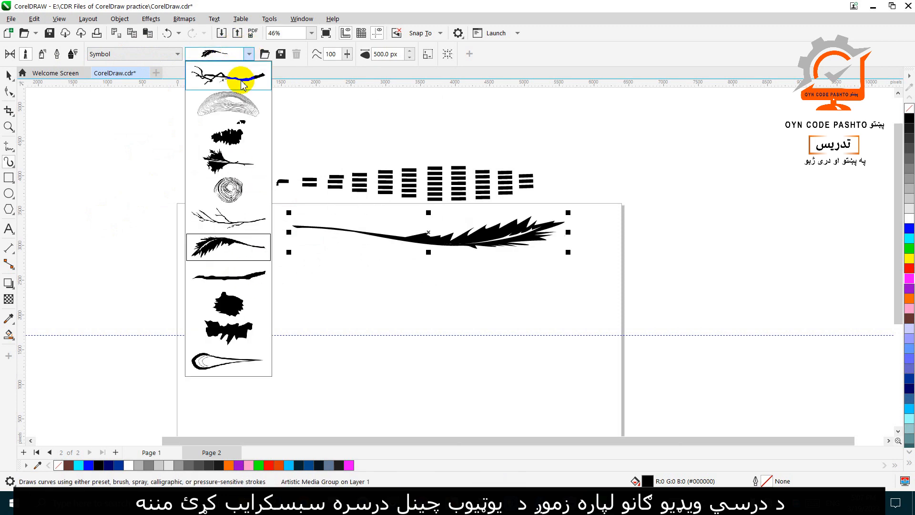
click(224, 245)
drag(546, 311, 288, 311)
scroll(356, 231, down, 3)
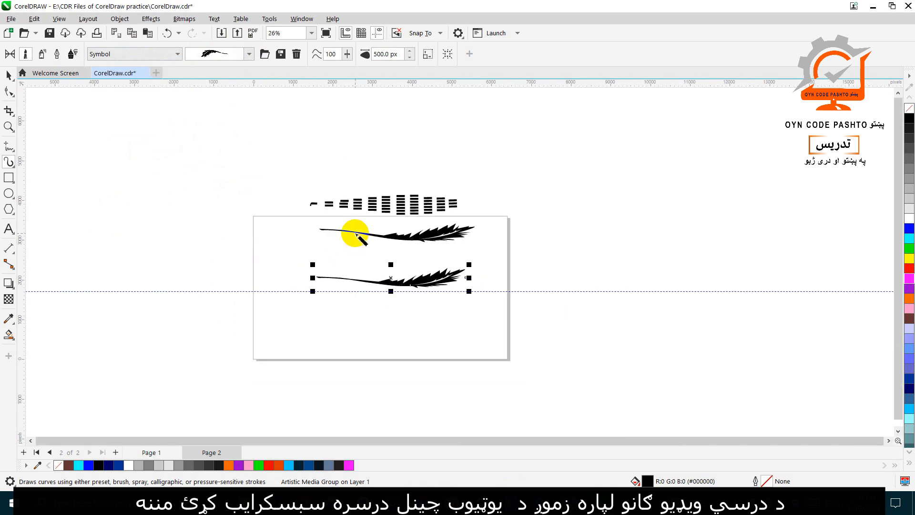
drag(290, 323, 465, 328)
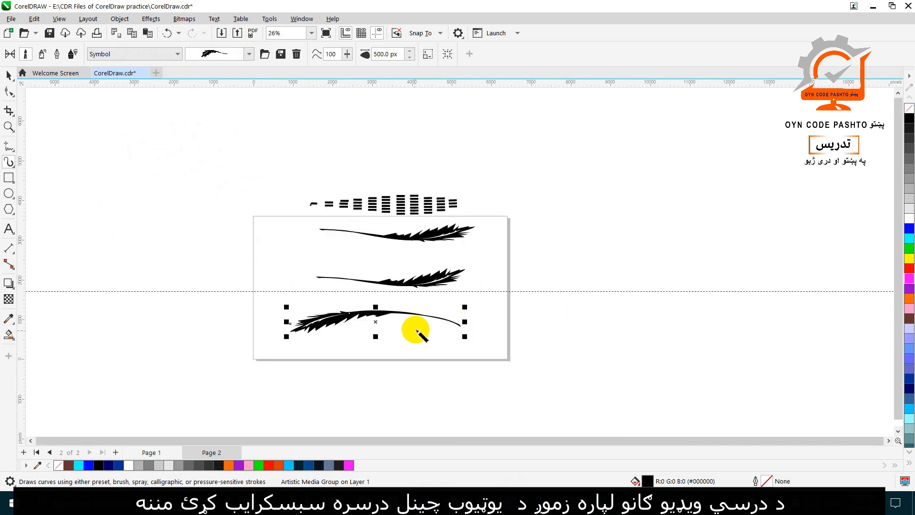
drag(566, 154, 566, 252)
scroll(571, 197, up, 4)
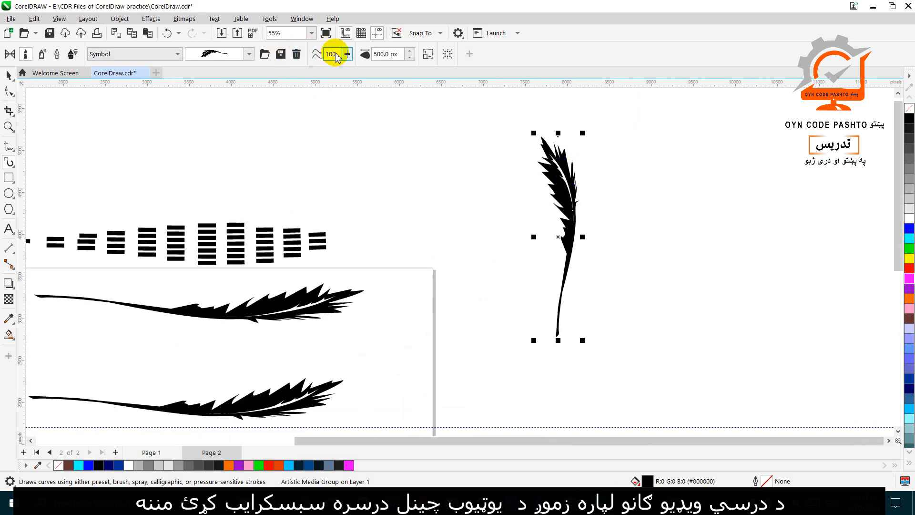
- Set the freehand smoothing to 57 and draw a shorter vertical feather stroke near the page's upper-right corner
drag(349, 57, 323, 62)
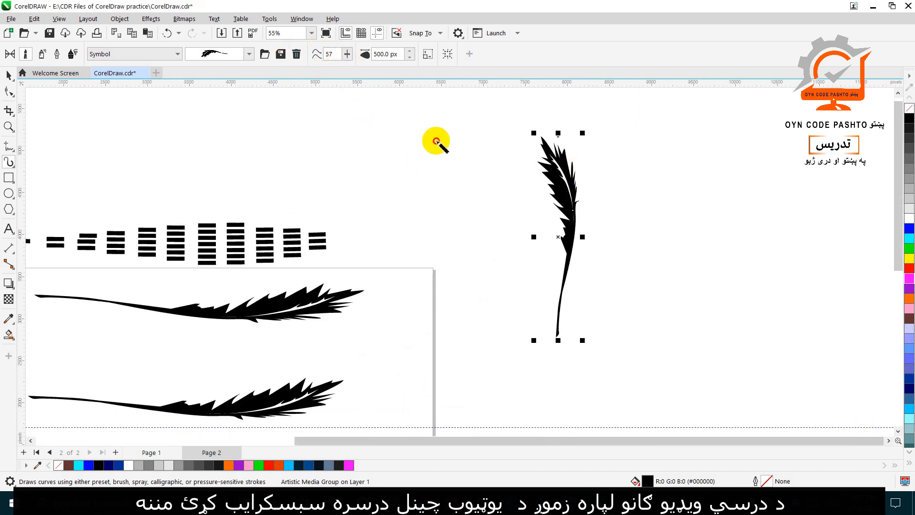
drag(432, 141, 453, 274)
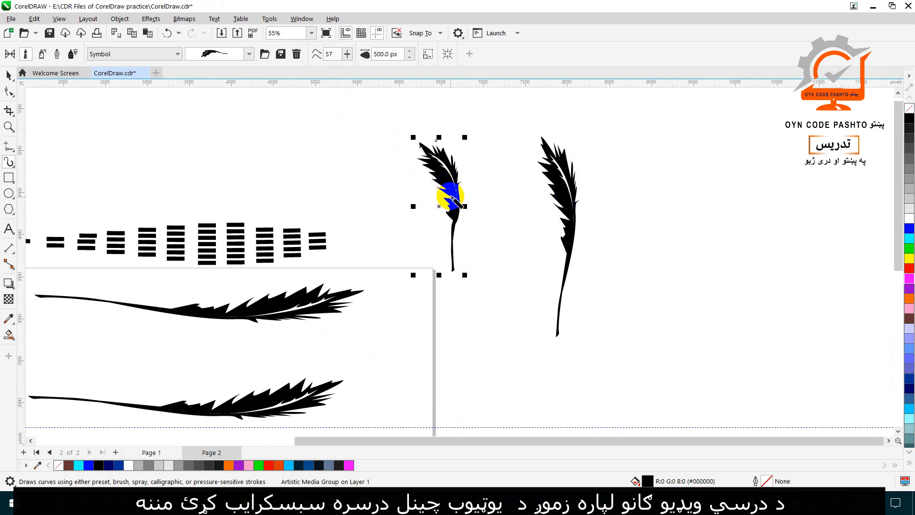
scroll(448, 181, up, 1)
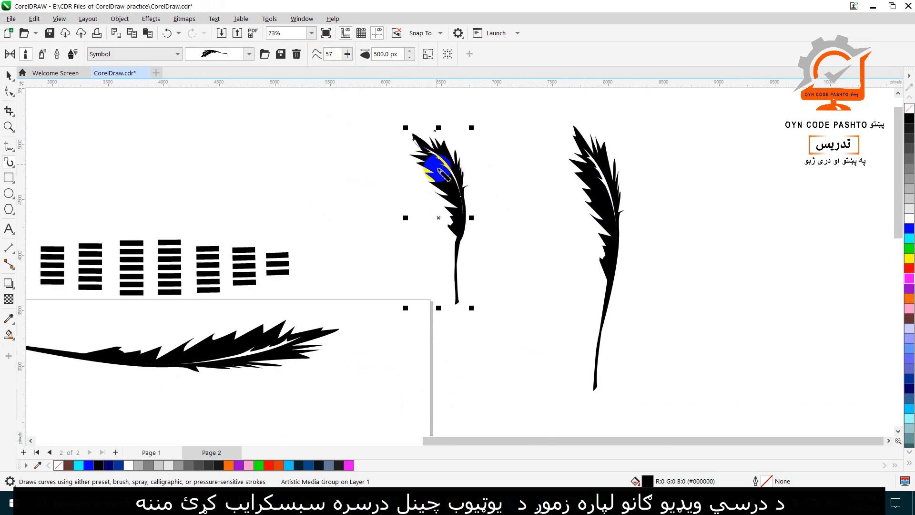
scroll(434, 186, down, 2)
scroll(437, 190, down, 2)
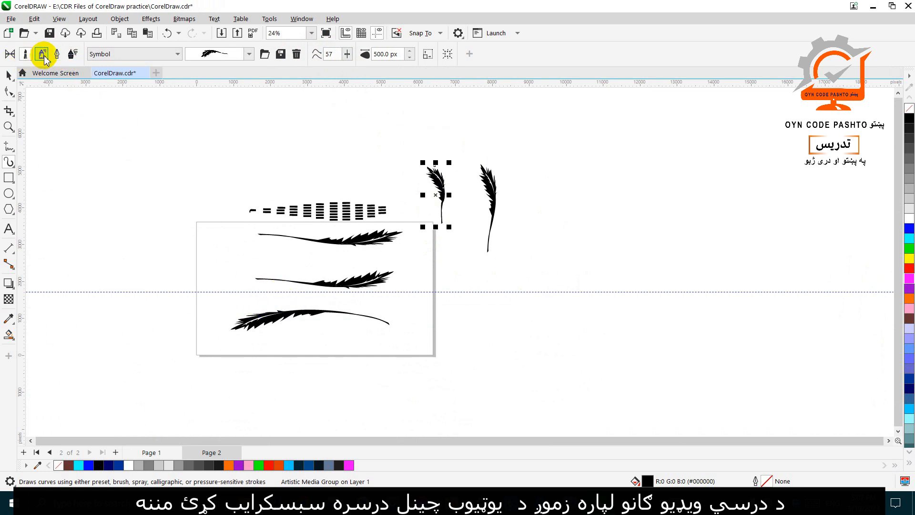
- Deselect the short feather stroke and show the Artistic Media docker with its Default stroke types
click(248, 56)
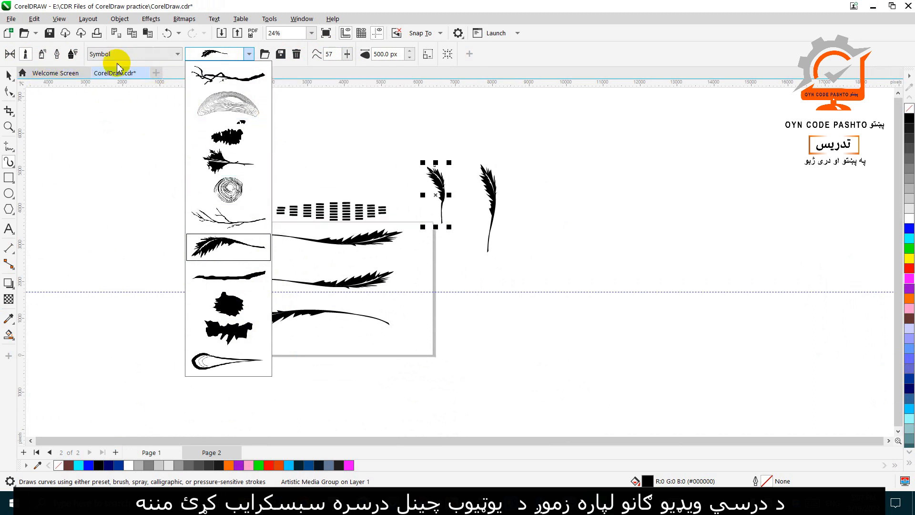
click(9, 75)
click(79, 139)
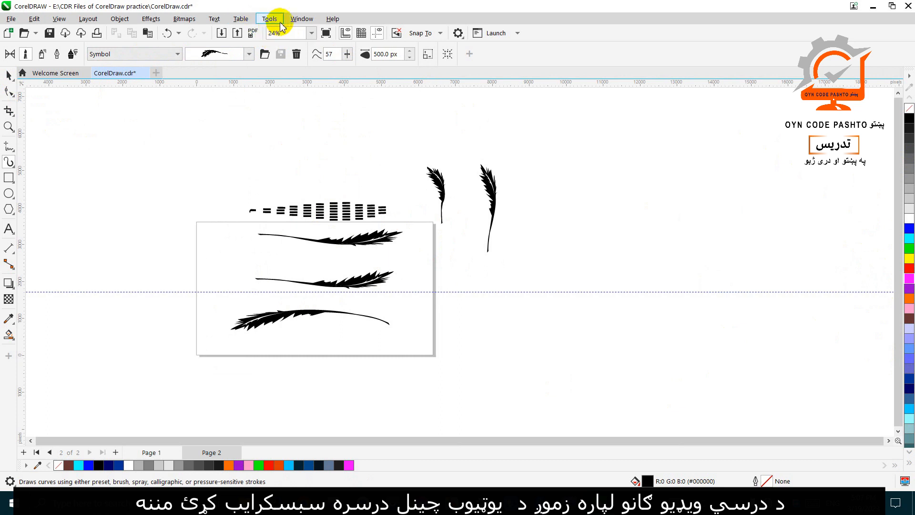
click(296, 21)
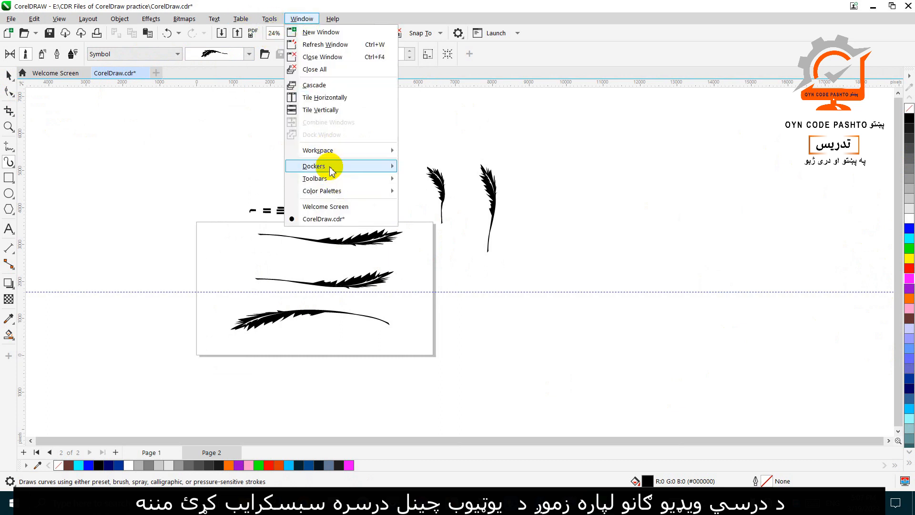
mouse_move(376, 167)
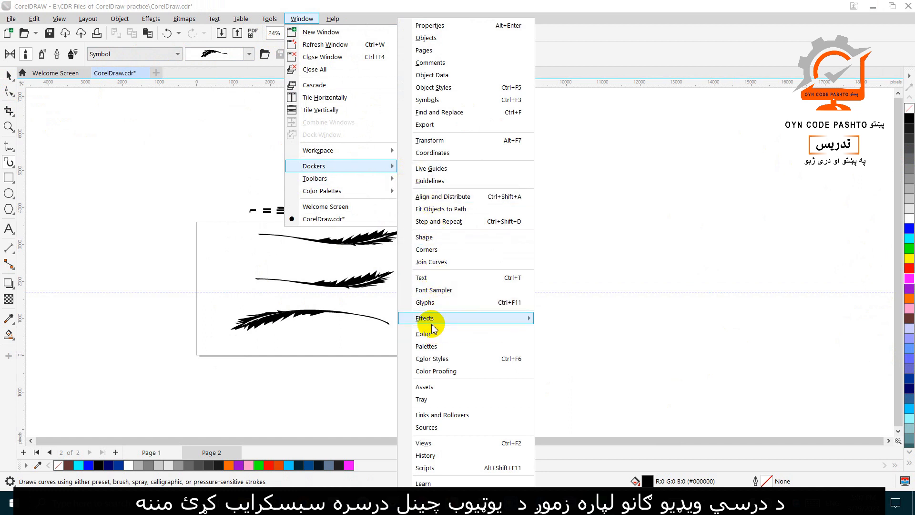
mouse_move(429, 319)
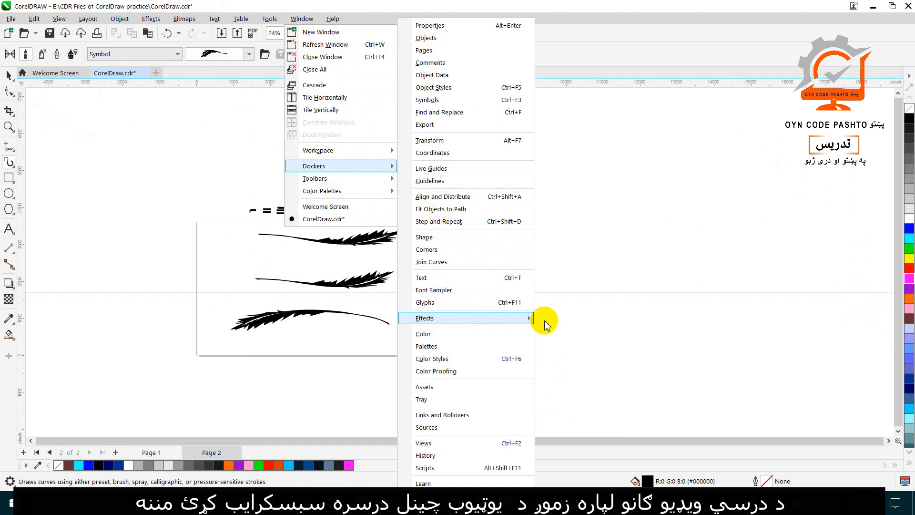
click(547, 326)
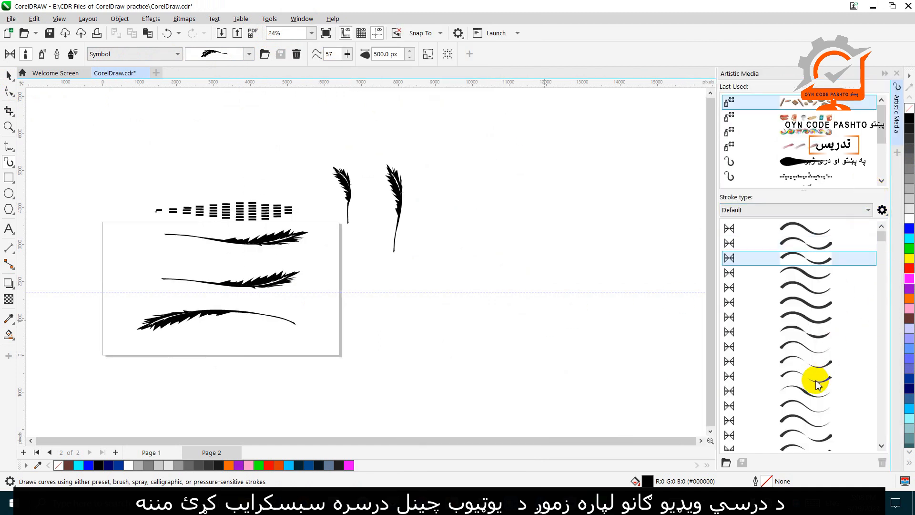
click(816, 379)
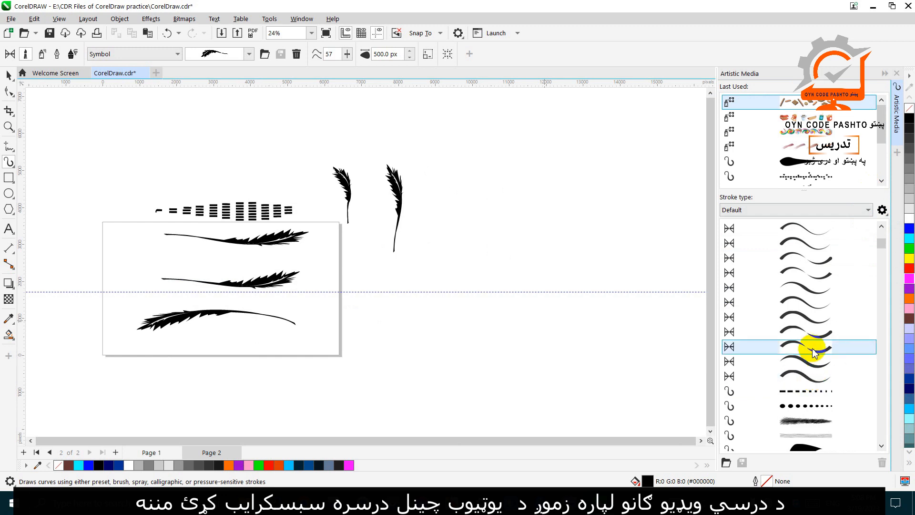
- Look through the recently used strokes and the Default preset and brush strokes in the Artistic Media docker
scroll(818, 136, down, 2)
scroll(812, 164, up, 3)
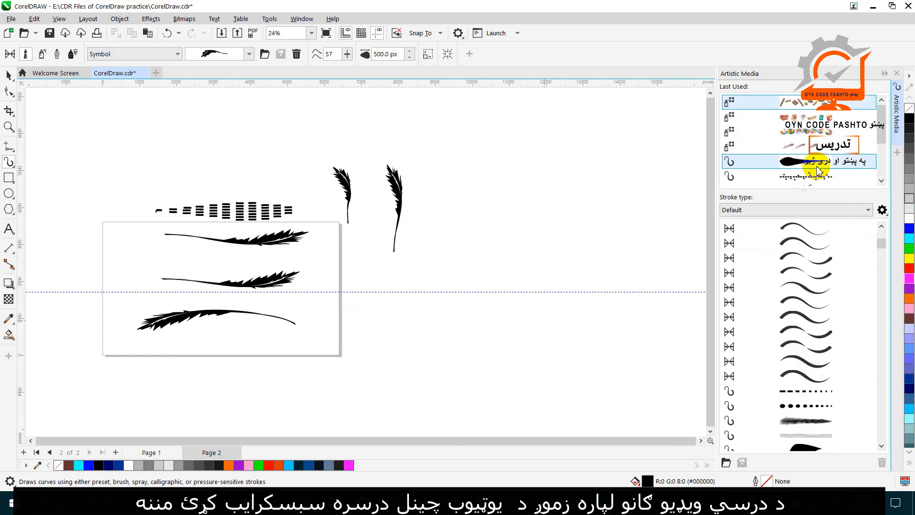
scroll(814, 165, down, 2)
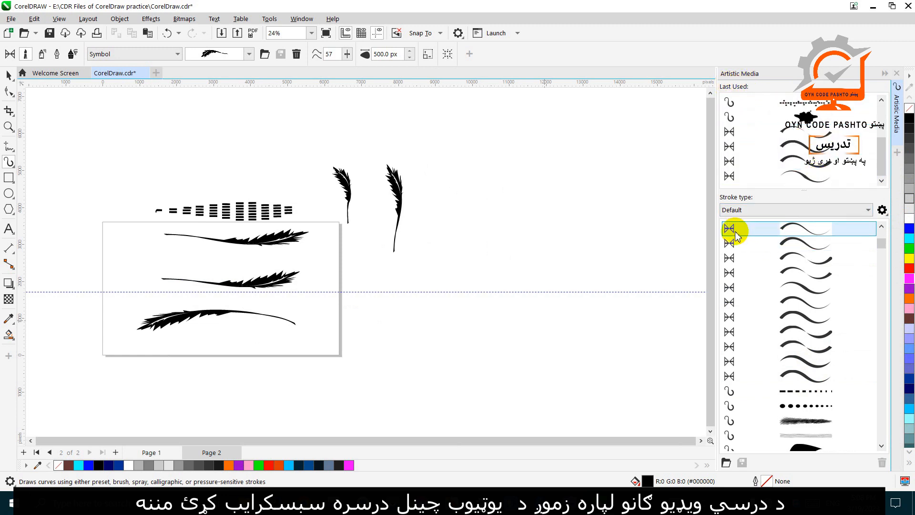
scroll(814, 363, down, 4)
scroll(813, 362, down, 8)
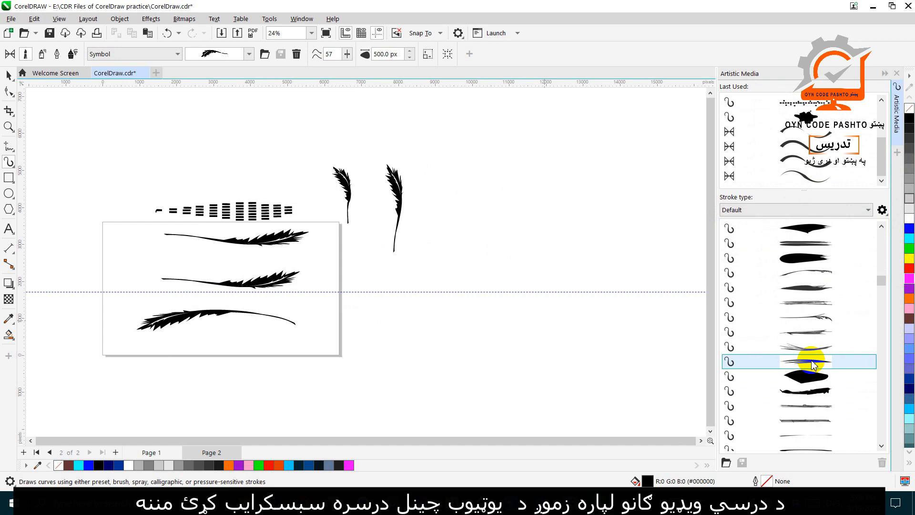
scroll(811, 362, down, 6)
scroll(805, 363, up, 6)
scroll(806, 367, down, 5)
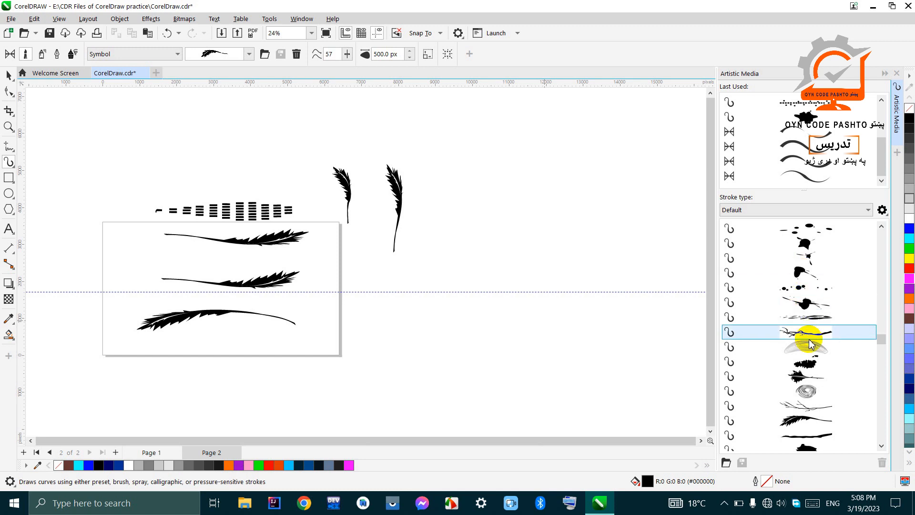
- Draw a long, nearly horizontal stroke with the concentric-ring symbol brush beyond the page's right edge, and a wavy one below it
scroll(807, 329, down, 6)
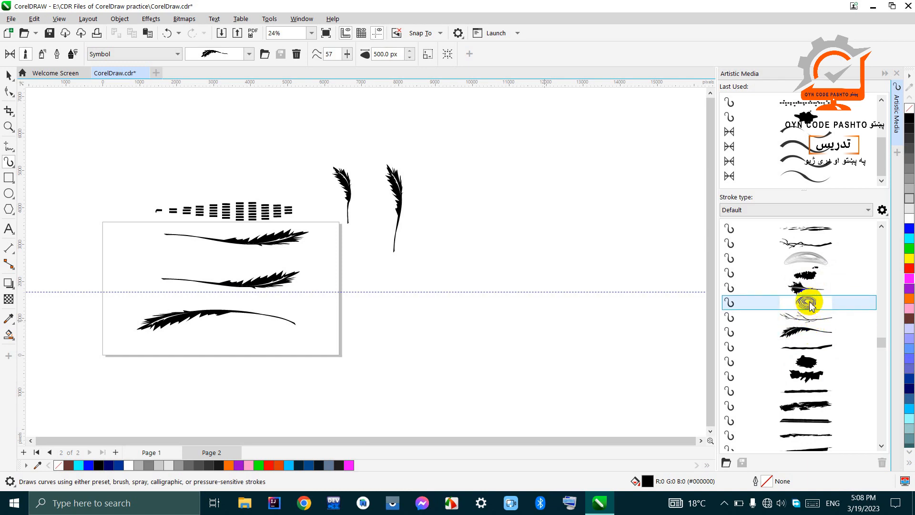
click(811, 305)
mouse_move(649, 216)
mouse_down()
mouse_move(637, 224)
mouse_move(426, 230)
mouse_up()
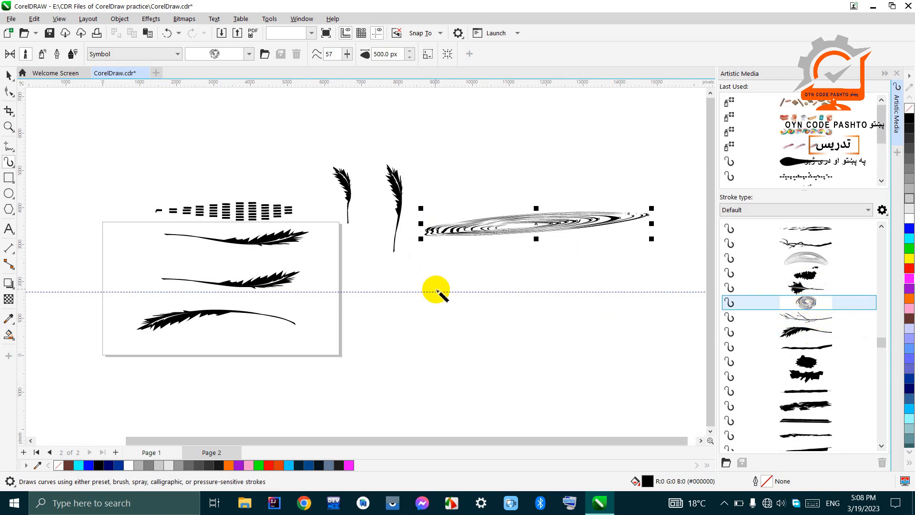
scroll(536, 230, up, 3)
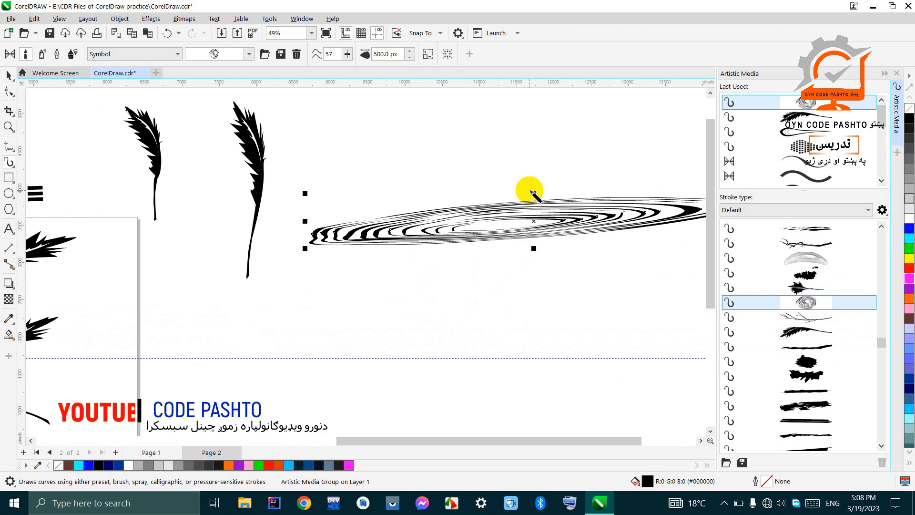
scroll(527, 193, down, 3)
mouse_move(568, 258)
mouse_down()
mouse_move(541, 291)
mouse_move(385, 266)
mouse_move(319, 339)
mouse_up()
scroll(487, 175, down, 2)
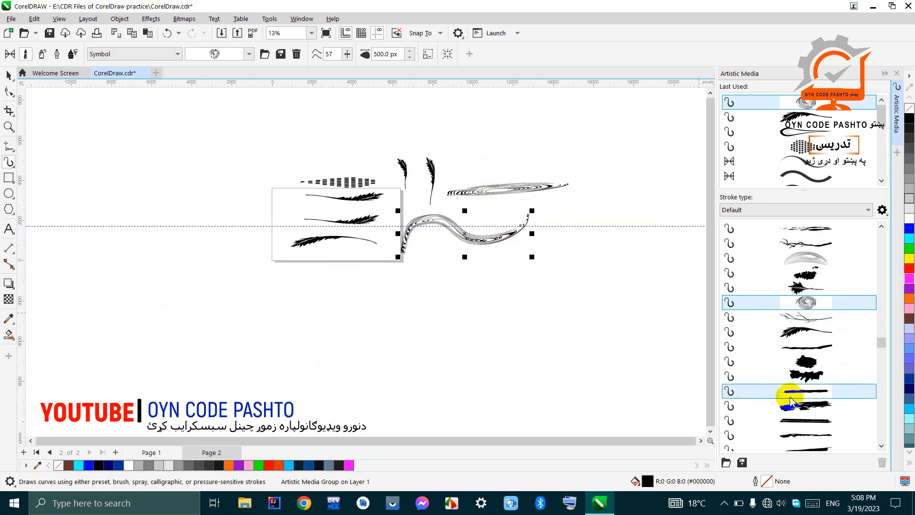
- Apply a speckled Texture brush to the wavy stroke and draw two more curved strokes with it, one below and one above
scroll(787, 400, down, 3)
click(801, 379)
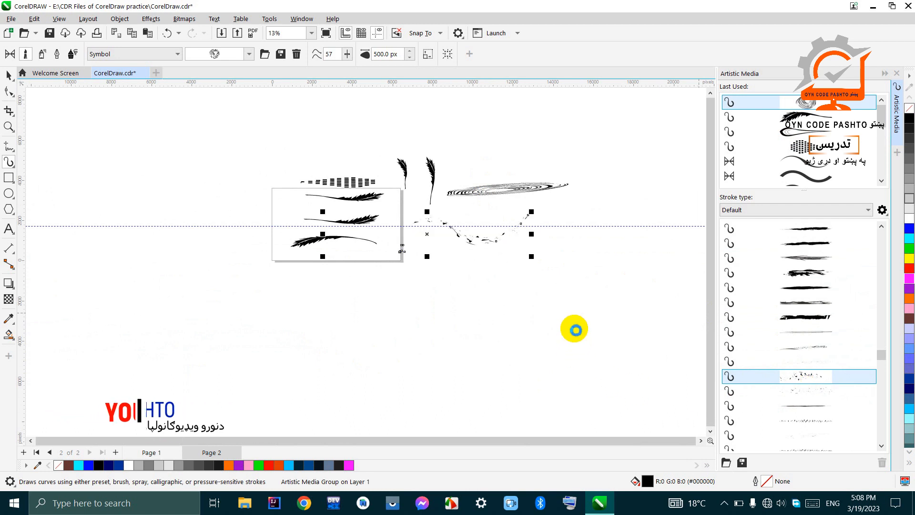
drag(586, 318, 329, 293)
mouse_move(577, 160)
mouse_down()
mouse_move(402, 126)
mouse_move(313, 143)
mouse_up()
- Apply an animal-footprint spray from the docker to the curved stroke above the page
click(829, 272)
scroll(820, 286, down, 10)
scroll(810, 318, down, 3)
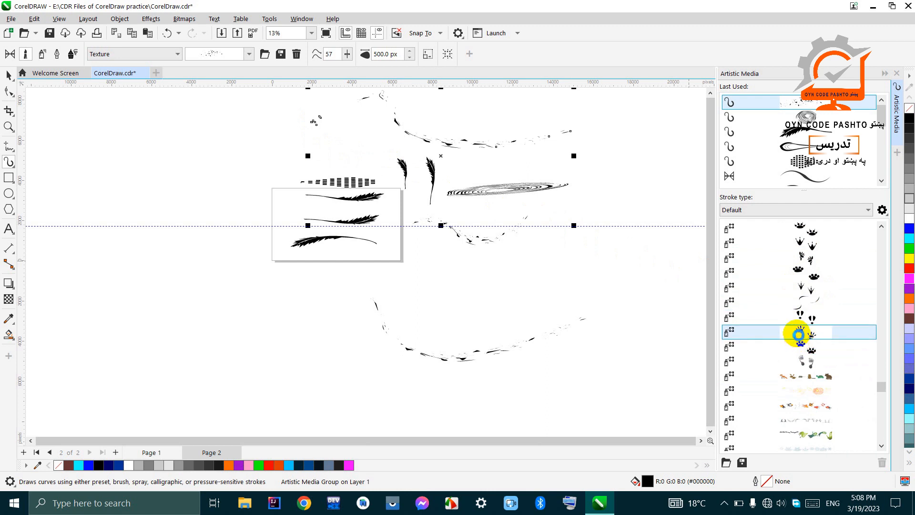
- Draw two more speckled Texture strokes, a shallow curve and a wavy one, between the existing strokes below the page
drag(548, 292, 420, 307)
scroll(469, 299, up, 2)
mouse_move(583, 228)
mouse_down()
mouse_move(503, 268)
mouse_move(267, 230)
mouse_up()
scroll(562, 259, down, 2)
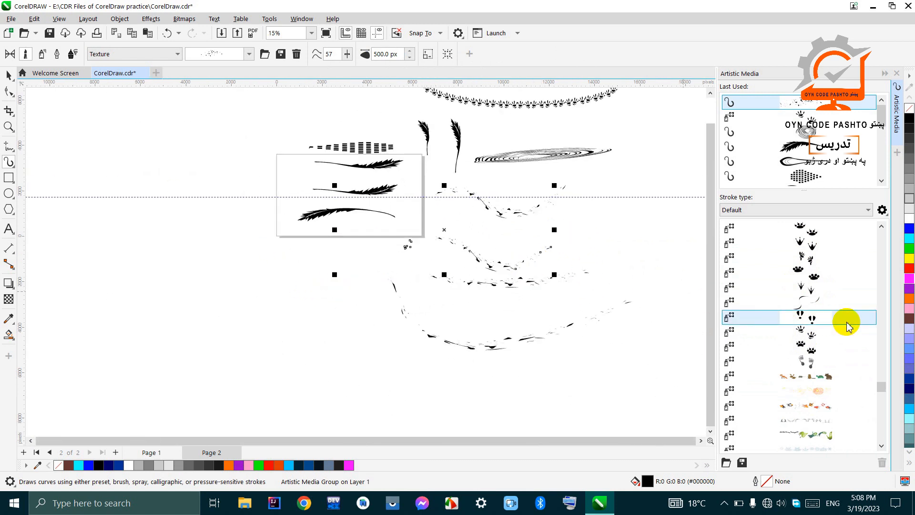
- Apply the paw-print Footprint spray to the selected wavy stroke and replace it with the coloured-crayon Objects spray
click(814, 353)
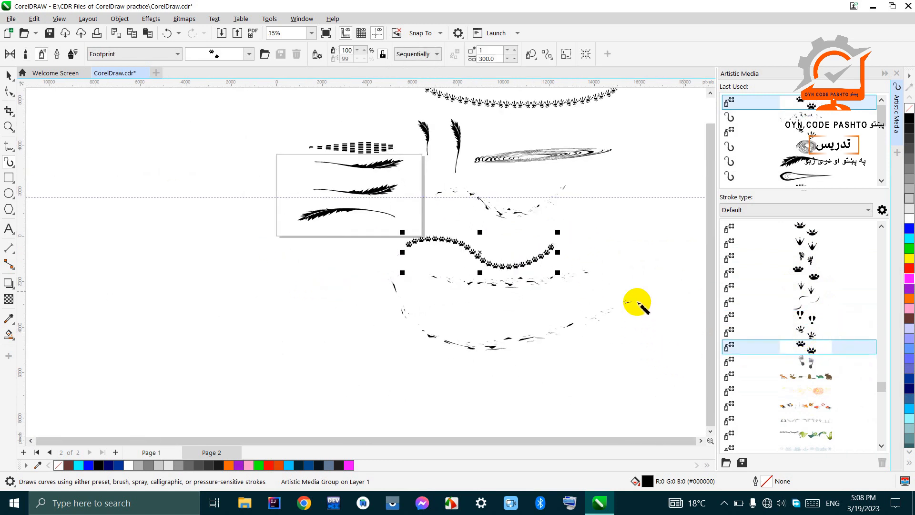
scroll(803, 296, down, 5)
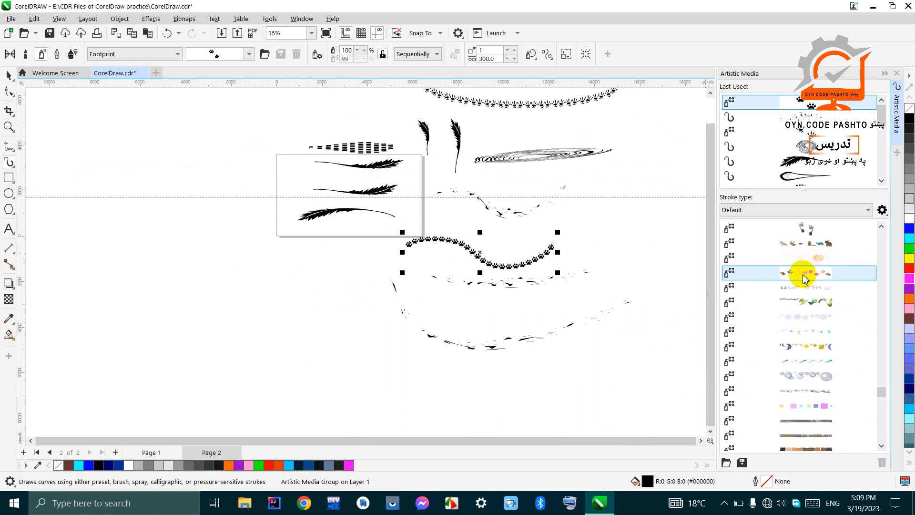
scroll(805, 334, down, 5)
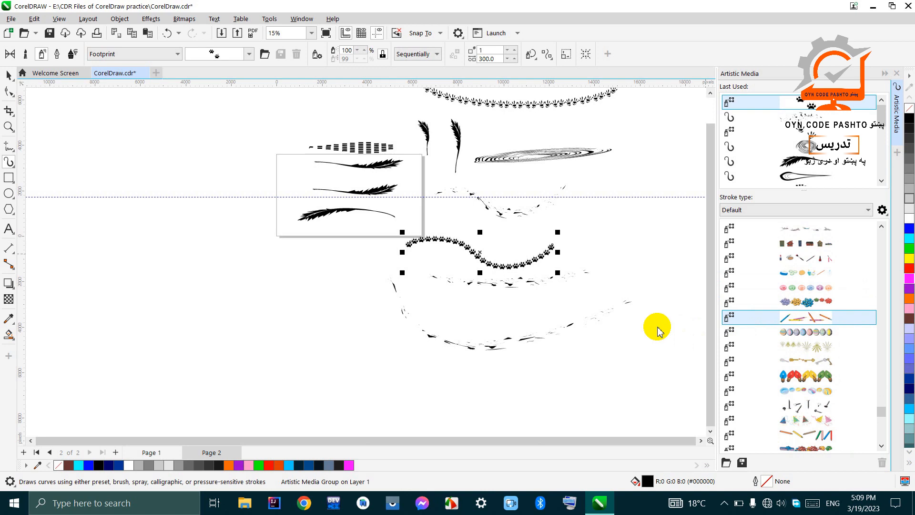
- Examine the details of the coloured-crayon spray stroke up close
scroll(458, 255, up, 5)
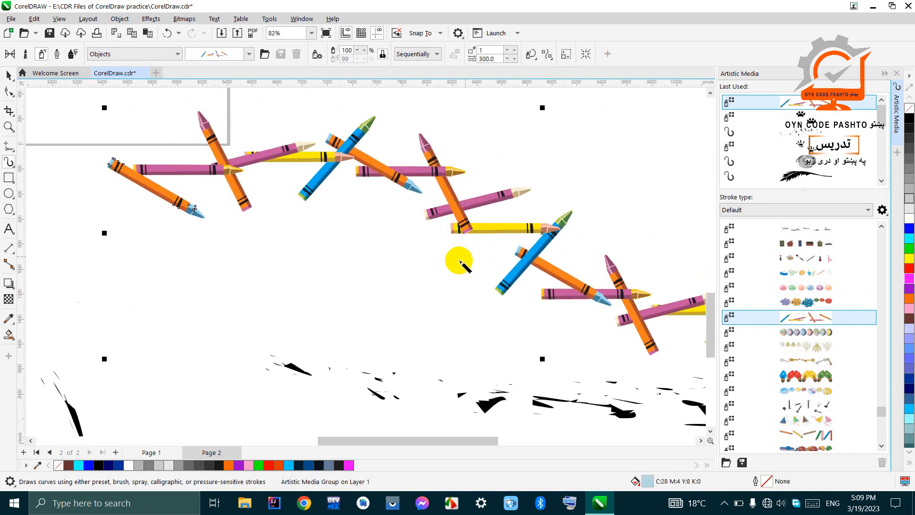
scroll(459, 260, down, 3)
scroll(445, 238, up, 3)
scroll(387, 167, up, 4)
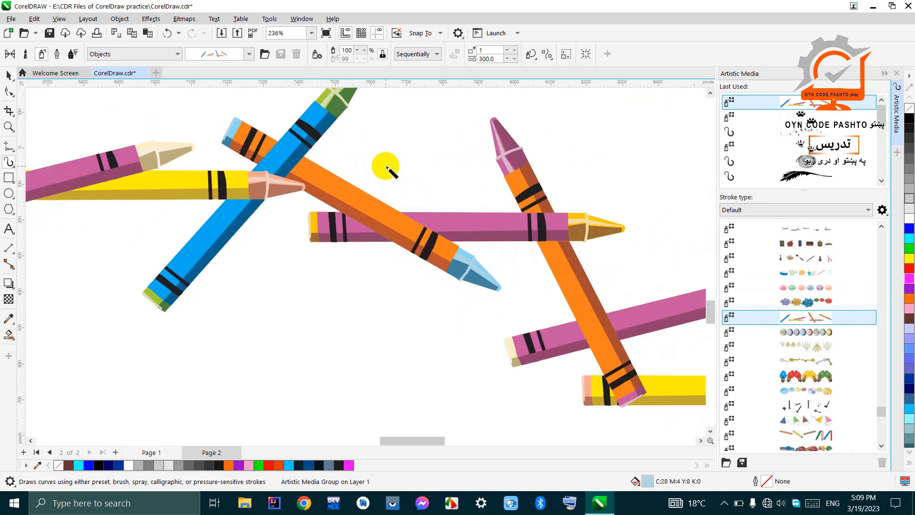
scroll(387, 167, down, 5)
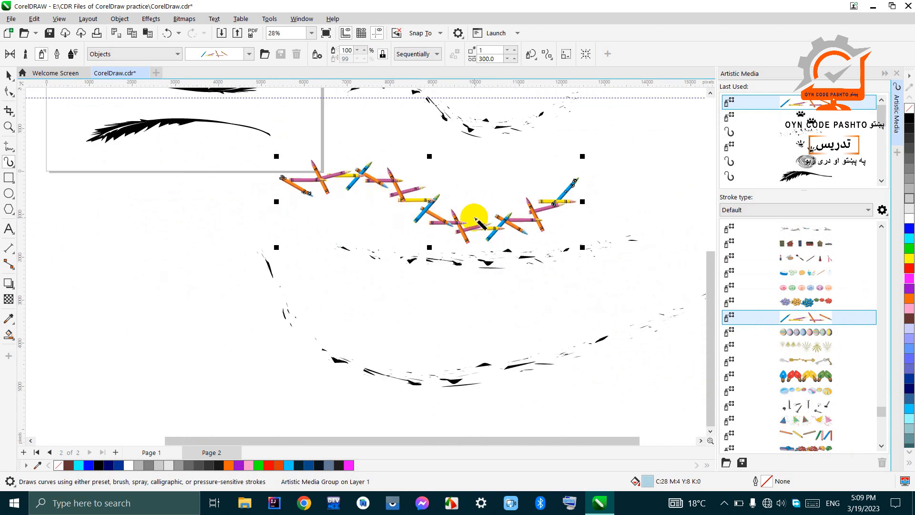
scroll(306, 174, up, 4)
- Apply the ragged black splatter spray from the docker to the selected wavy crayon stroke
scroll(819, 353, down, 3)
scroll(819, 353, down, 5)
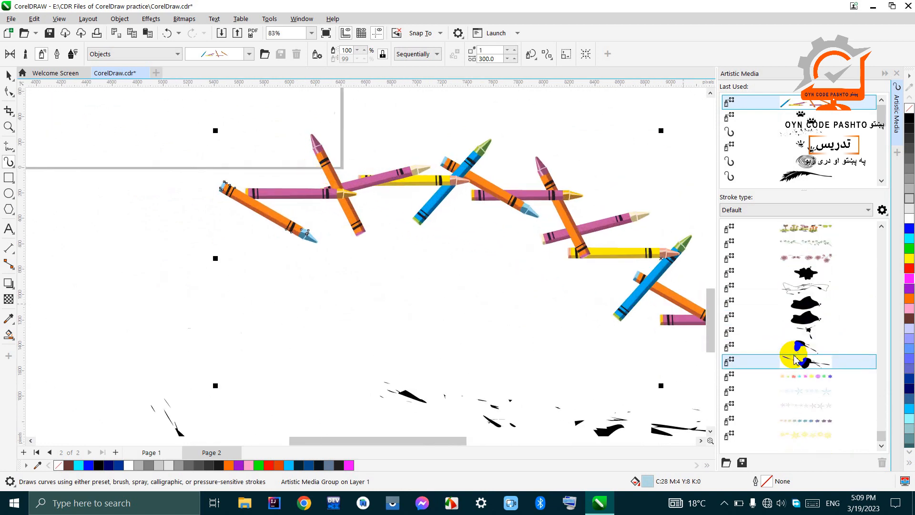
click(802, 280)
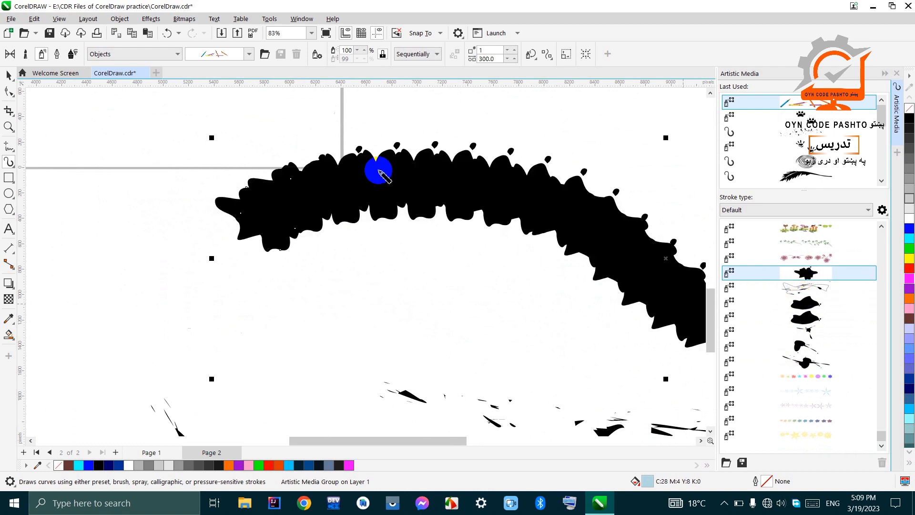
- Review the Preset and Brush mode settings, the list of brush categories and the available Texture brushstrokes
click(10, 54)
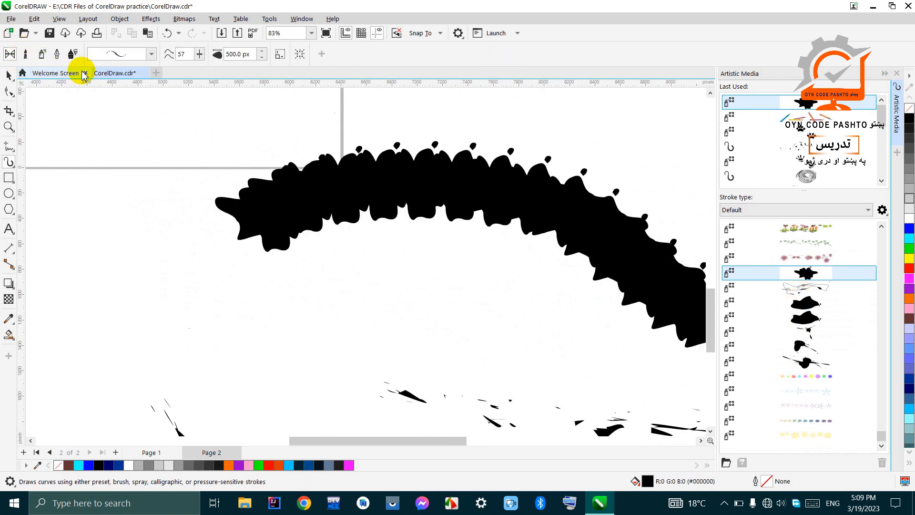
click(24, 56)
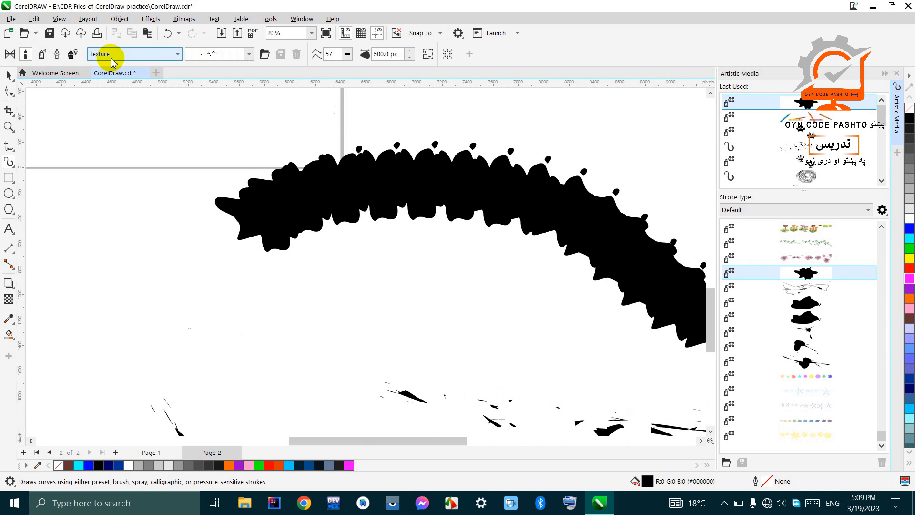
click(100, 54)
click(40, 56)
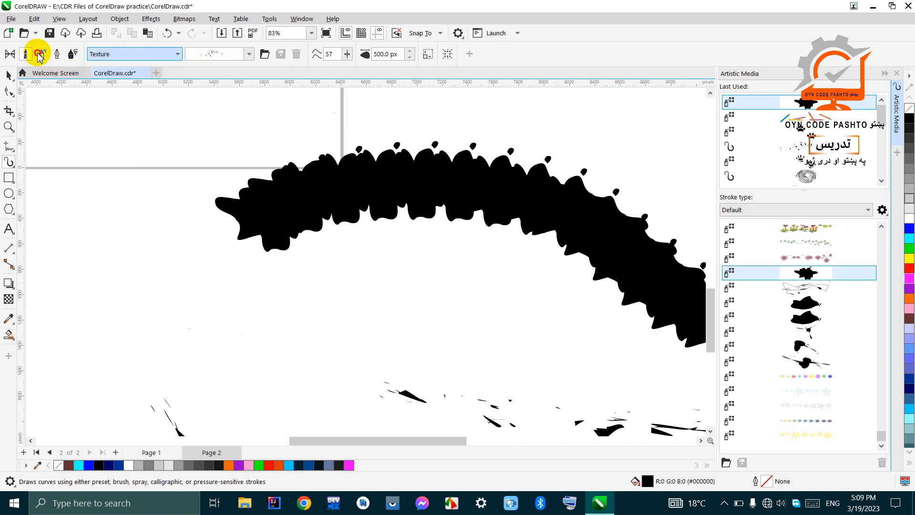
click(144, 59)
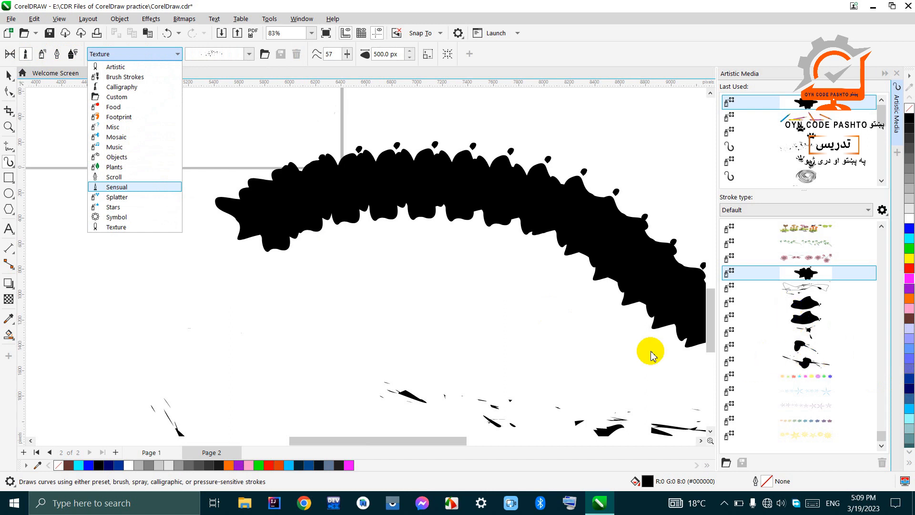
click(149, 57)
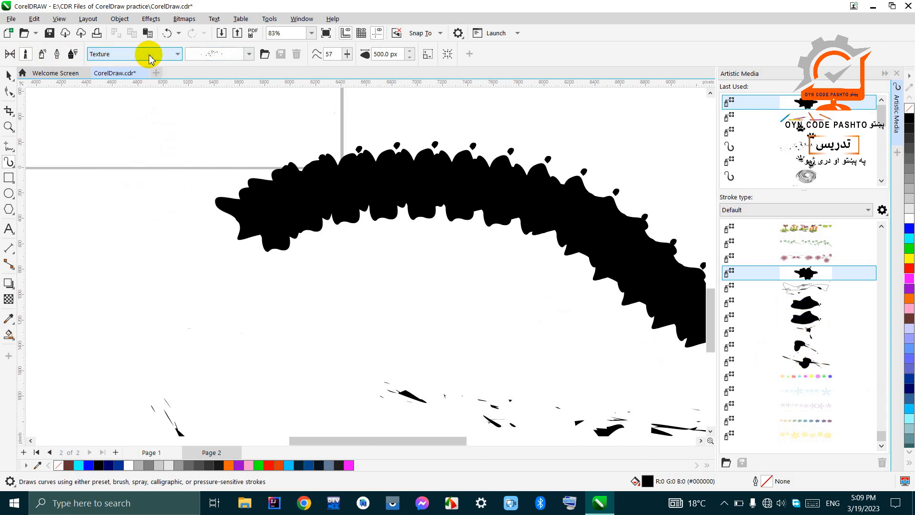
click(249, 54)
mouse_move(276, 267)
mouse_down()
mouse_move(277, 213)
mouse_move(248, 90)
mouse_up()
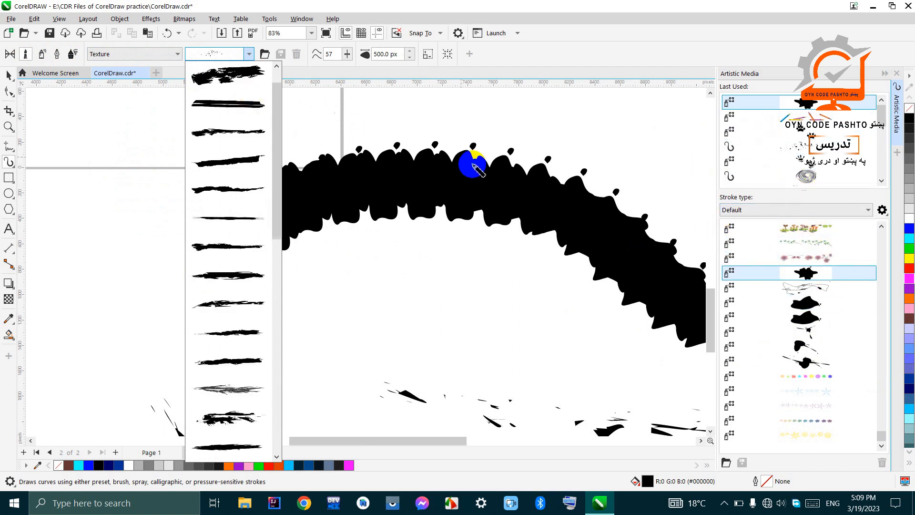
scroll(474, 165, down, 2)
click(439, 124)
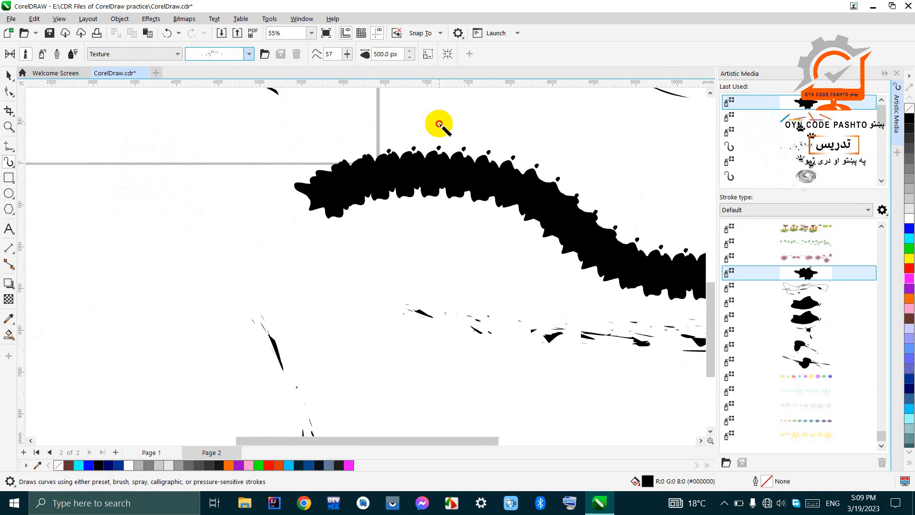
- Select all the strokes on and around the page and delete them
scroll(436, 245, down, 3)
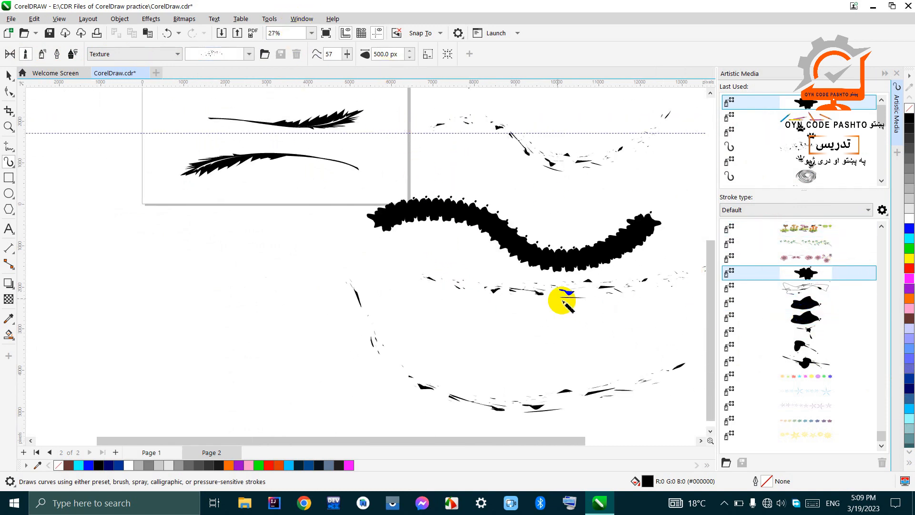
scroll(424, 249, down, 4)
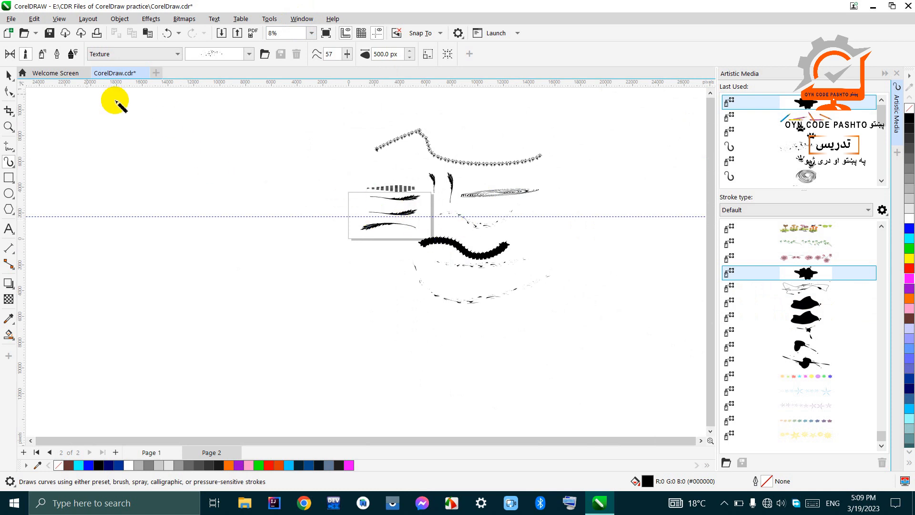
click(9, 75)
mouse_move(346, 115)
mouse_down()
mouse_move(484, 296)
mouse_move(555, 345)
mouse_up()
key(Delete)
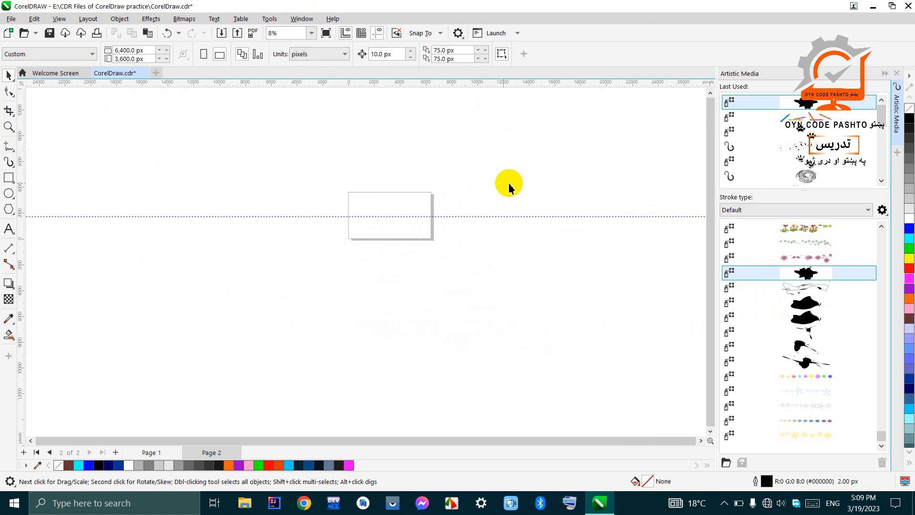
- Undo the deletion of the strokes and look back up through the docker's list of spray and brush strokes
scroll(787, 290, up, 5)
scroll(792, 297, up, 5)
scroll(792, 295, up, 5)
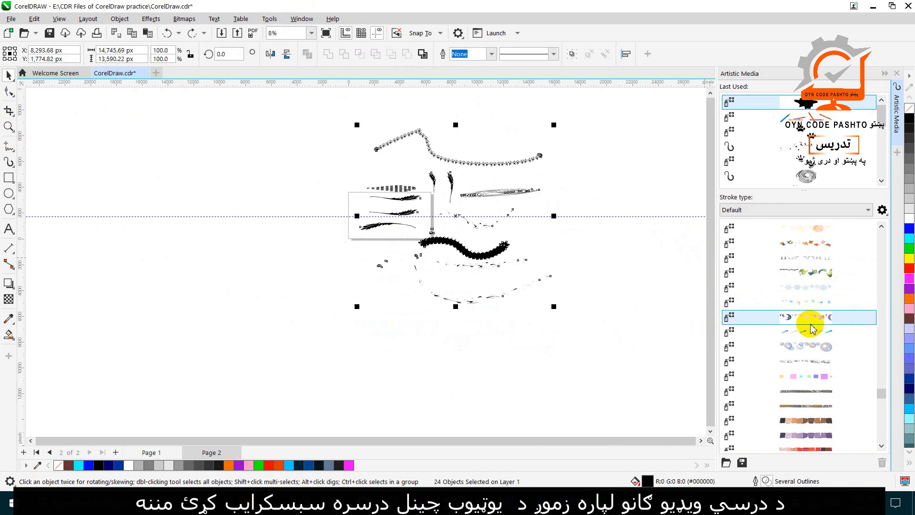
click(612, 329)
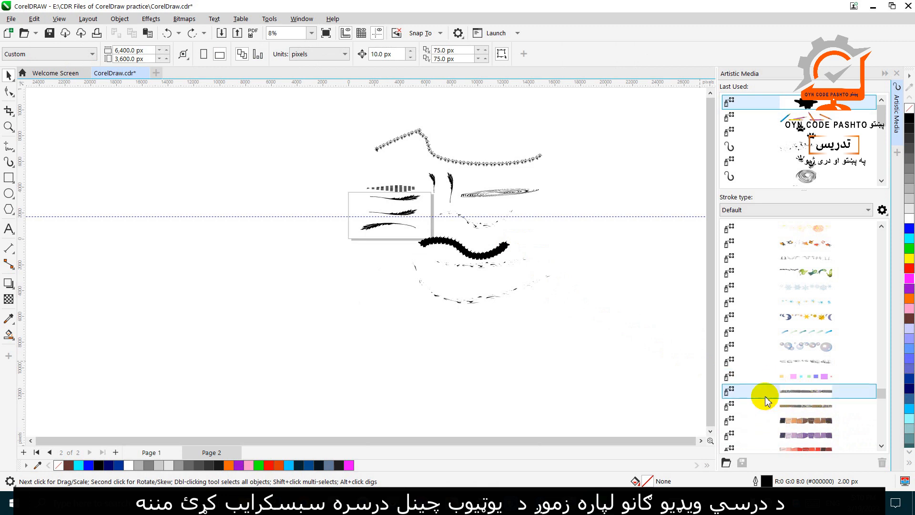
scroll(800, 385, up, 4)
scroll(800, 385, up, 5)
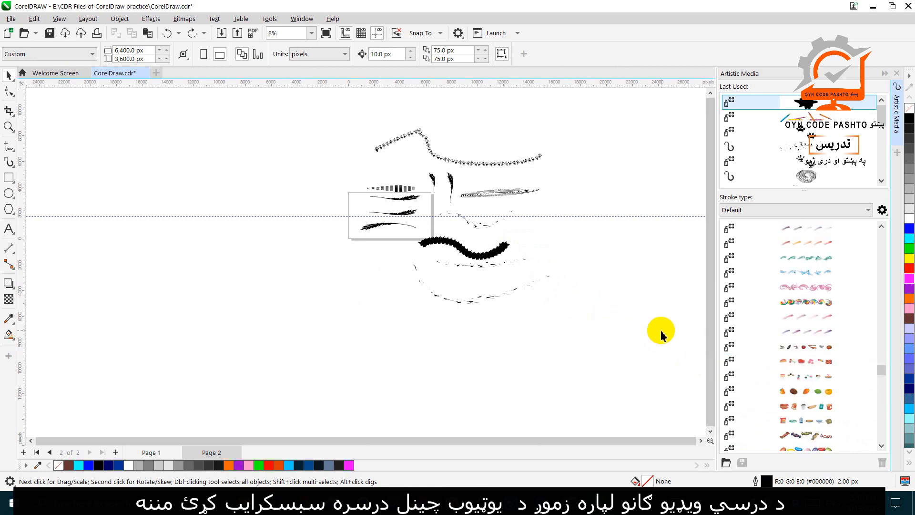
scroll(795, 315, up, 3)
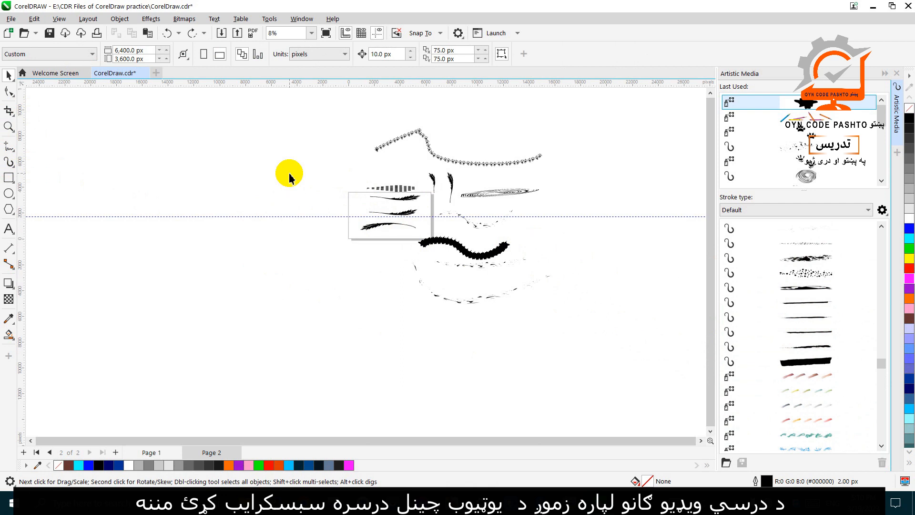
- Draw a wavy stroke beyond the page's left edge with the Artistic Media tool in Calligraphic mode
click(8, 168)
click(58, 54)
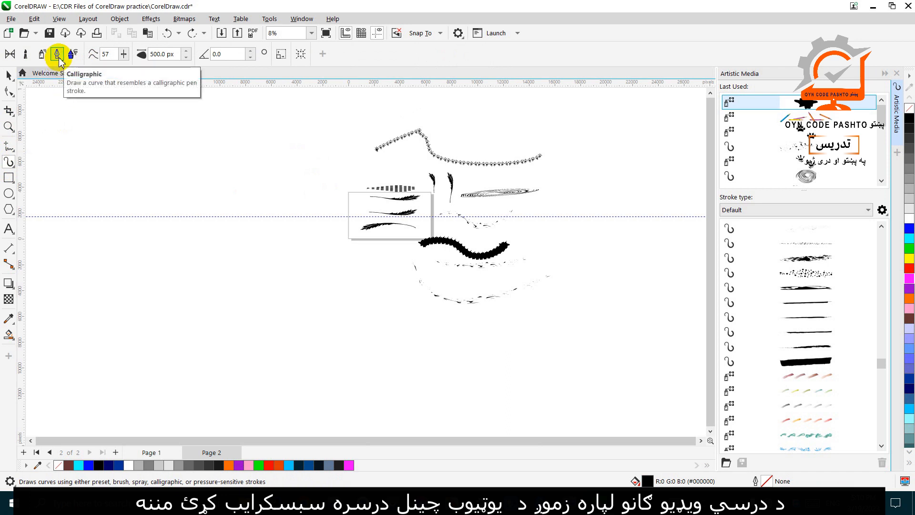
mouse_move(281, 156)
mouse_down()
mouse_move(224, 204)
mouse_move(101, 201)
mouse_up()
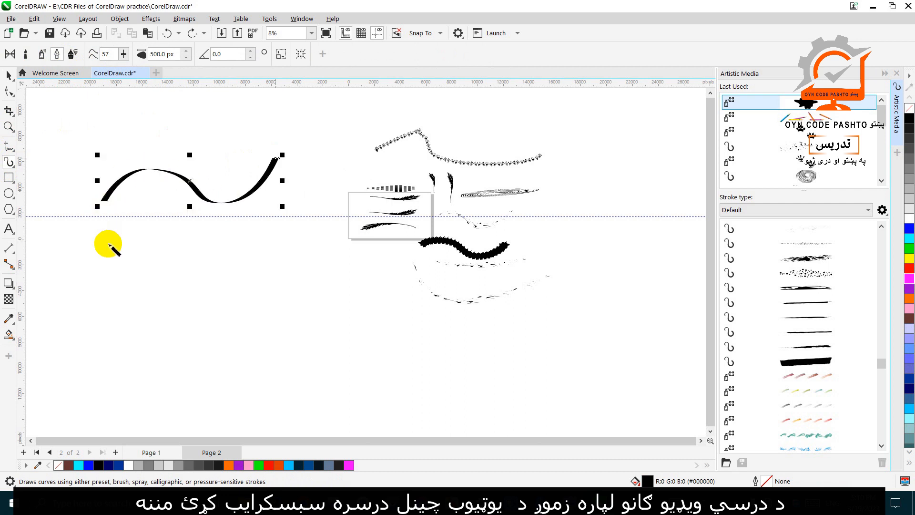
- Draw a second wavy calligraphic stroke below the first, then handwrite a person's name beneath it with an underline
mouse_move(278, 253)
mouse_down()
mouse_move(126, 238)
mouse_move(101, 263)
mouse_up()
scroll(332, 172, down, 1)
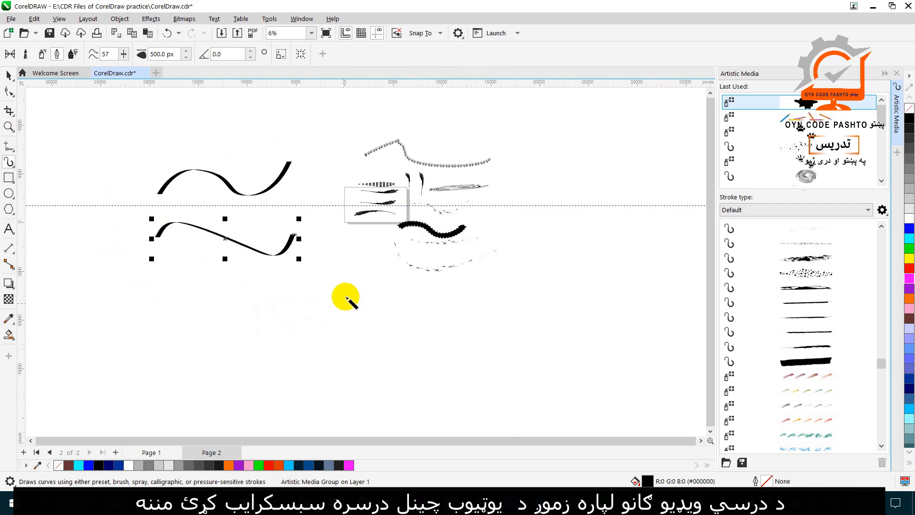
mouse_move(388, 299)
mouse_down()
mouse_move(355, 328)
mouse_move(370, 327)
mouse_move(298, 371)
mouse_move(263, 362)
mouse_up()
mouse_move(283, 317)
mouse_down()
mouse_move(282, 338)
mouse_move(244, 330)
mouse_move(246, 268)
mouse_up()
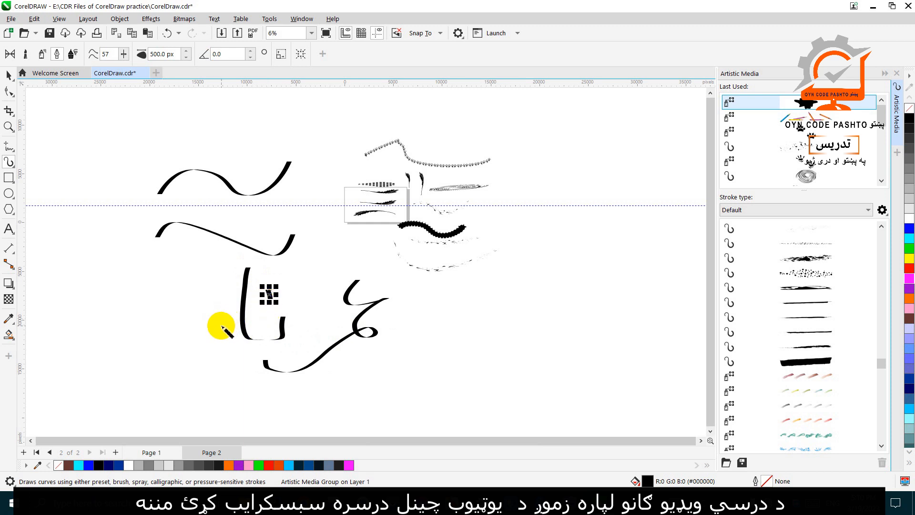
mouse_move(184, 325)
mouse_down()
mouse_move(209, 287)
mouse_move(186, 311)
mouse_move(89, 357)
mouse_up()
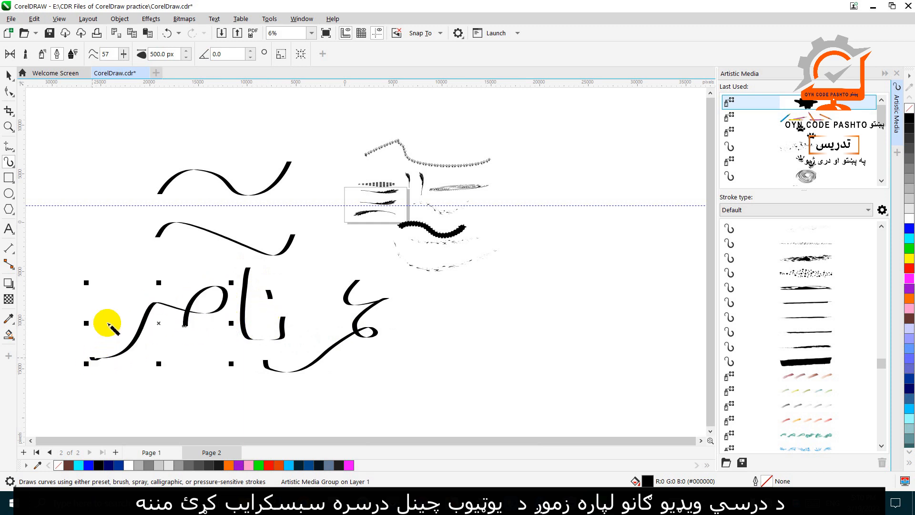
mouse_move(127, 270)
mouse_down()
mouse_move(120, 316)
mouse_move(82, 256)
mouse_up()
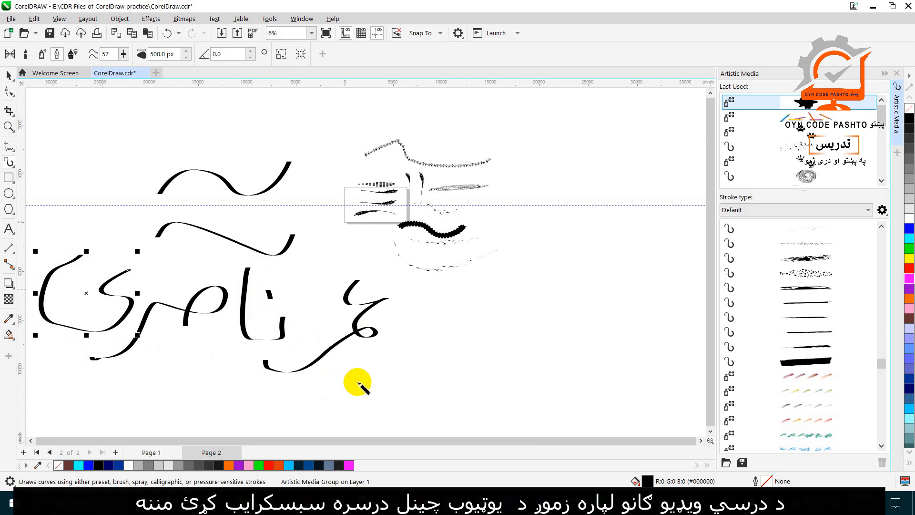
drag(381, 384, 97, 384)
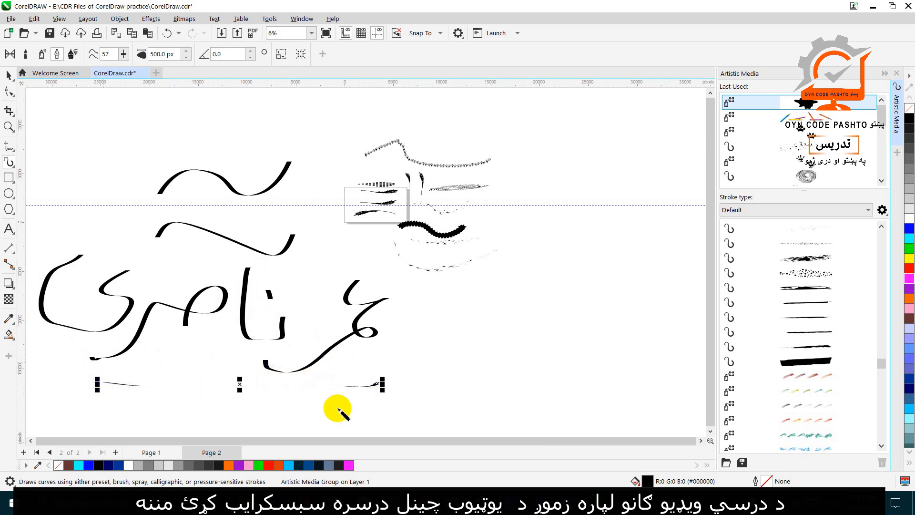
scroll(55, 287, up, 4)
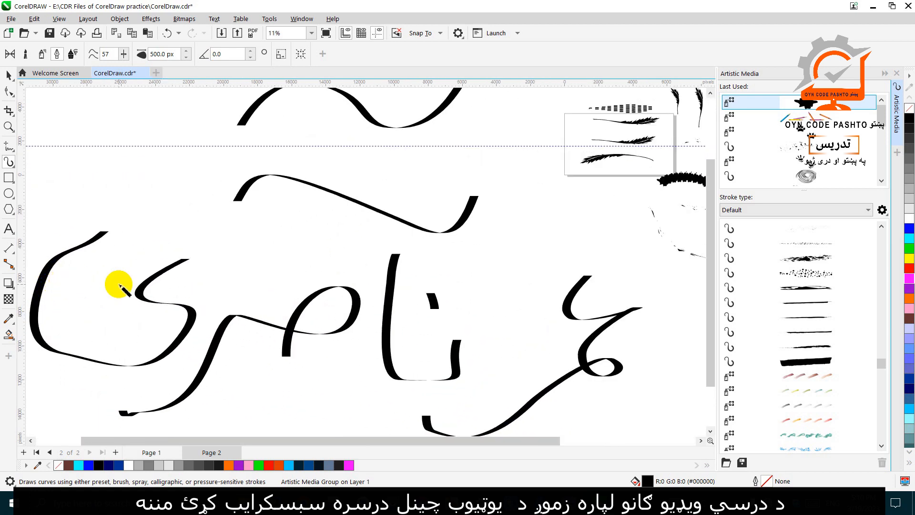
- Handwrite the word "افغانستان" with calligraphic strokes above the two wavy strokes, including its dots
scroll(375, 299, down, 4)
scroll(388, 347, down, 1)
drag(402, 185, 404, 125)
mouse_move(369, 153)
mouse_down()
mouse_move(339, 133)
mouse_move(351, 137)
mouse_move(356, 175)
mouse_move(309, 175)
mouse_move(286, 155)
mouse_move(295, 143)
mouse_move(316, 158)
mouse_move(278, 168)
mouse_move(249, 159)
mouse_move(245, 113)
mouse_up()
drag(290, 131, 339, 119)
mouse_move(226, 157)
mouse_down()
mouse_move(167, 172)
mouse_move(127, 136)
mouse_up()
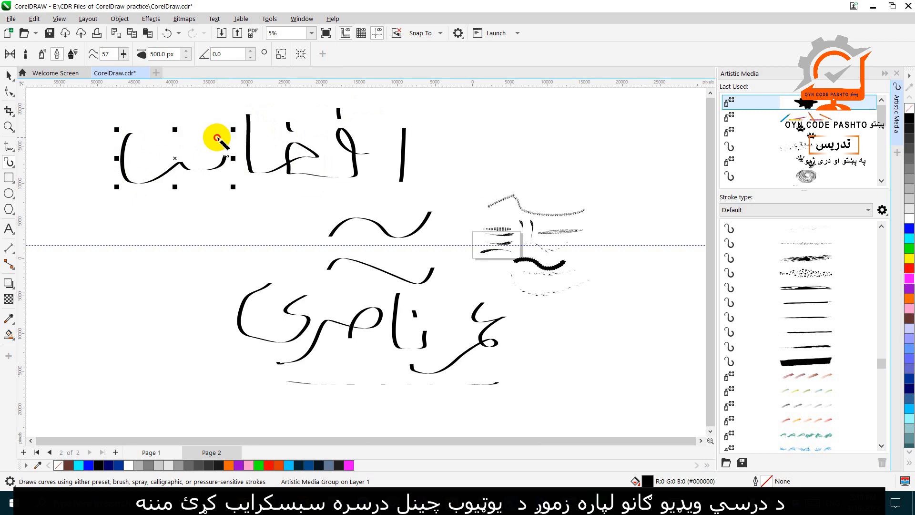
drag(214, 144, 215, 146)
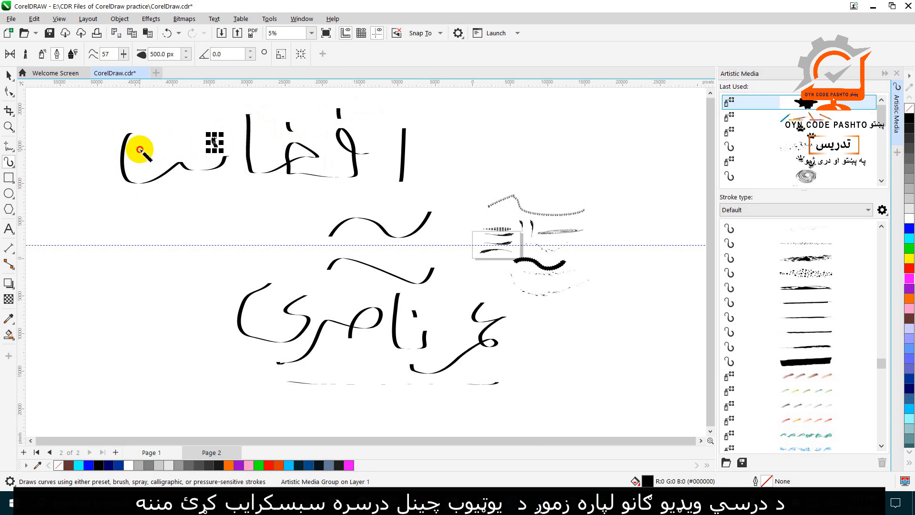
mouse_move(152, 160)
mouse_down()
mouse_move(111, 161)
mouse_move(101, 190)
mouse_move(63, 190)
mouse_move(62, 155)
mouse_up()
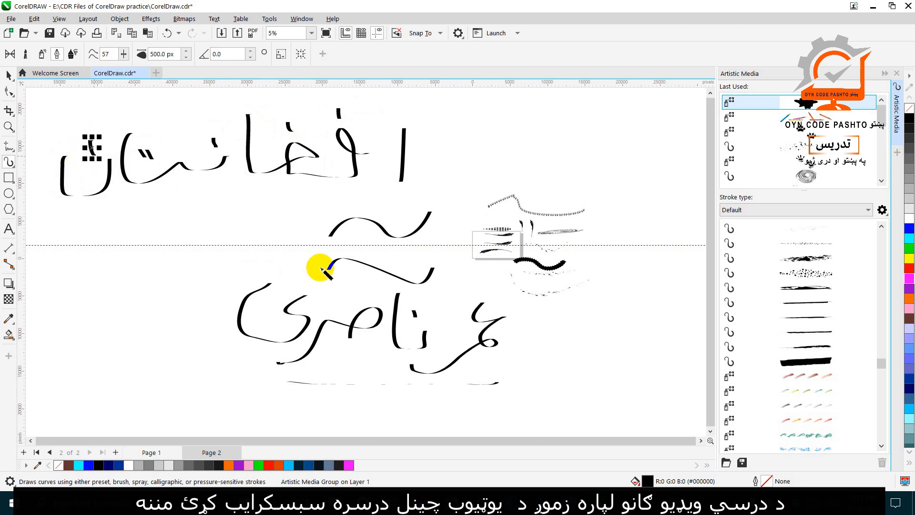
- Switch the Artistic Media tool to Expression mode and draw an angular stroke beside the two wavy ones
scroll(419, 199, down, 3)
scroll(333, 186, up, 3)
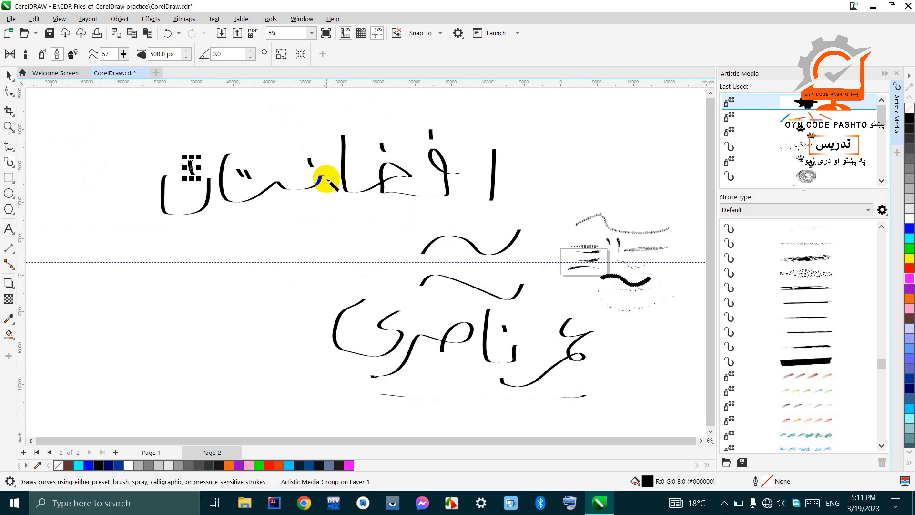
click(72, 53)
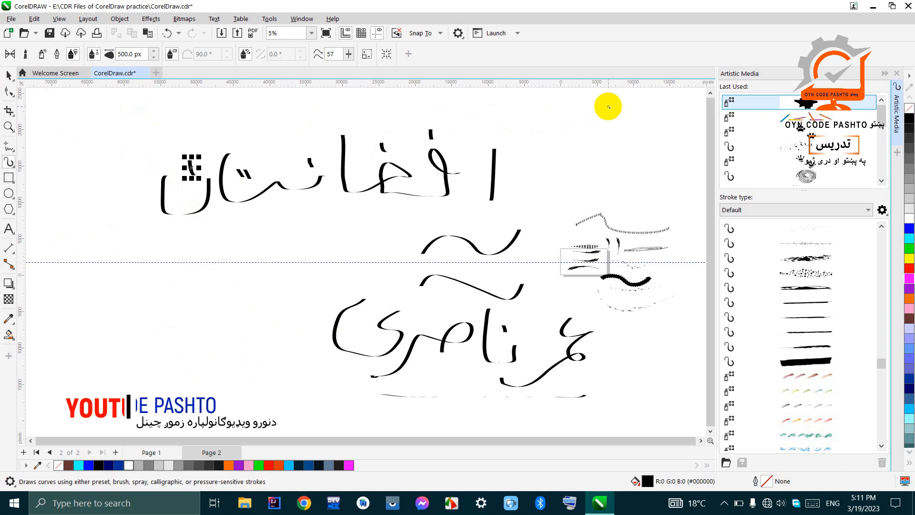
mouse_move(318, 229)
mouse_down()
mouse_move(258, 252)
mouse_move(264, 279)
mouse_move(327, 257)
mouse_move(291, 283)
mouse_up()
- Handwrite the word "افغانستان" with dots in Expression mode, below the angular stroke and beside the handwritten name
mouse_move(230, 315)
mouse_down()
mouse_move(222, 354)
mouse_move(190, 326)
mouse_move(206, 317)
mouse_move(208, 339)
mouse_move(177, 350)
mouse_move(161, 328)
mouse_move(169, 334)
mouse_move(145, 348)
mouse_move(132, 316)
mouse_move(137, 280)
mouse_up()
drag(160, 308, 195, 301)
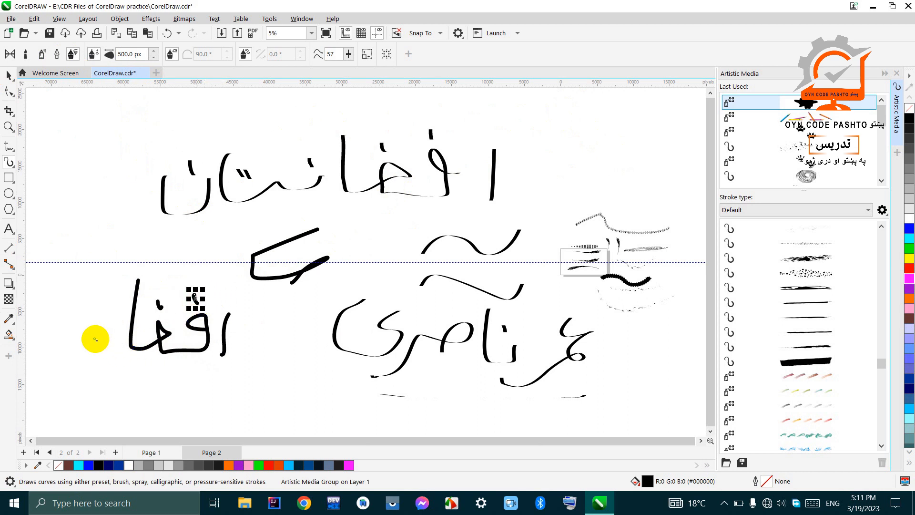
drag(129, 327, 136, 338)
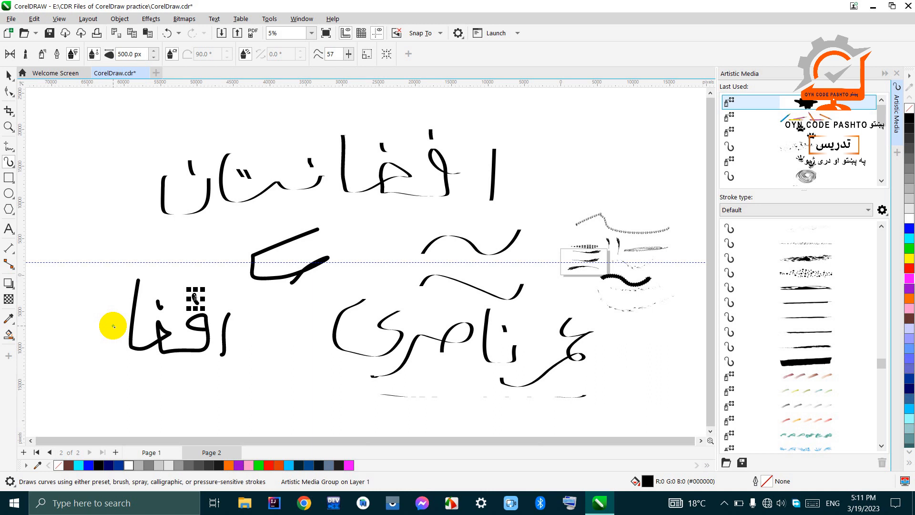
scroll(113, 326, down, 2)
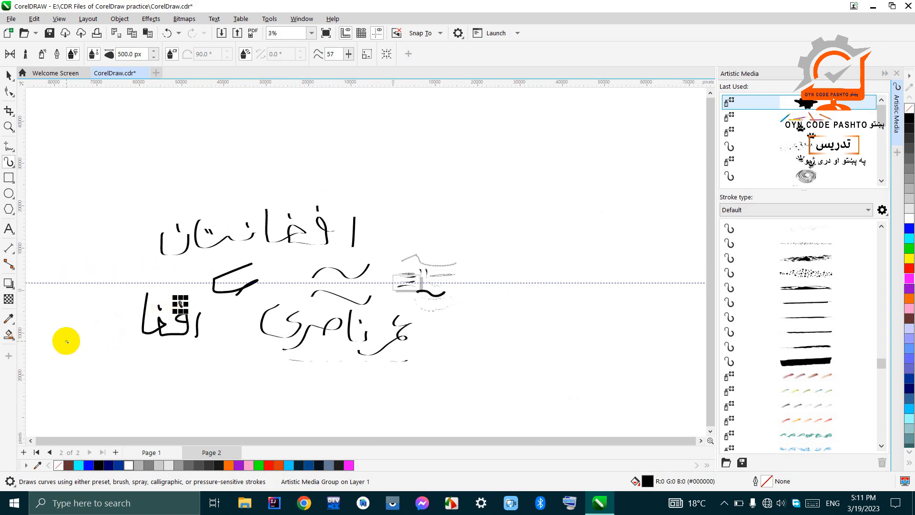
scroll(65, 341, up, 3)
scroll(49, 332, up, 1)
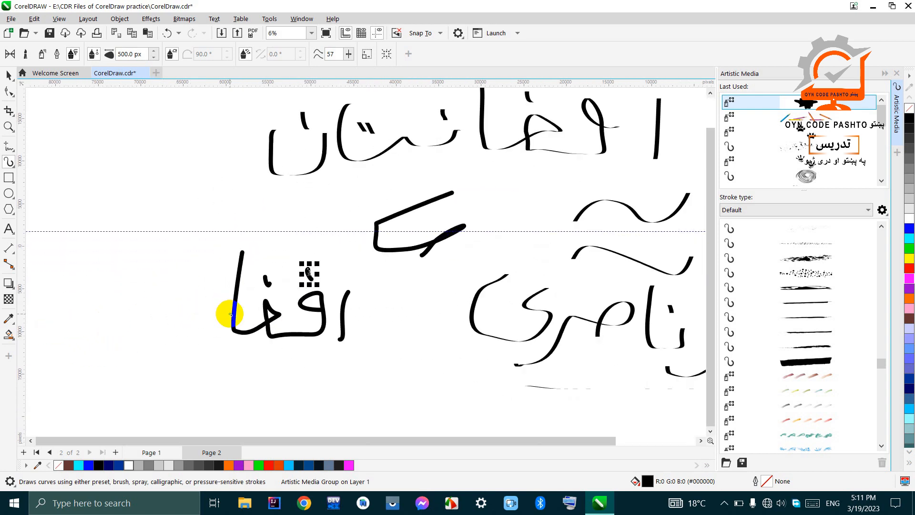
mouse_move(226, 311)
mouse_down()
mouse_move(150, 334)
mouse_move(149, 286)
mouse_up()
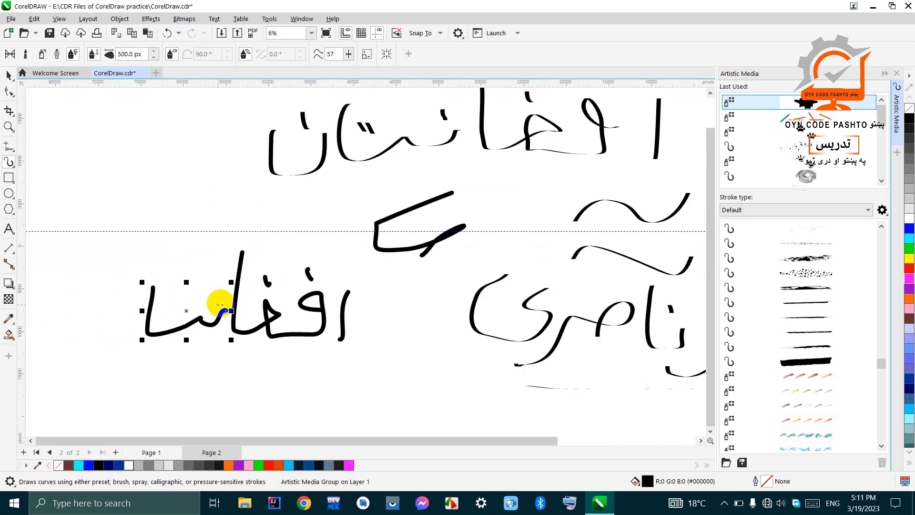
click(215, 301)
mouse_move(182, 305)
mouse_down()
mouse_move(174, 323)
mouse_move(141, 312)
mouse_move(107, 350)
mouse_move(90, 320)
mouse_move(124, 313)
mouse_up()
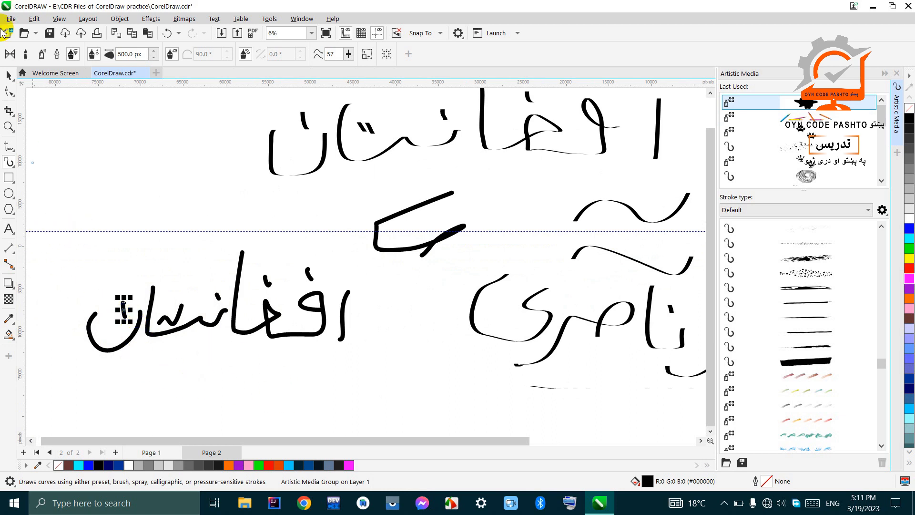
- Select the lower handwritten "افغانستان", try purple and cyan fills, and settle on a red fill with a yellow outline
click(9, 76)
drag(60, 209, 367, 400)
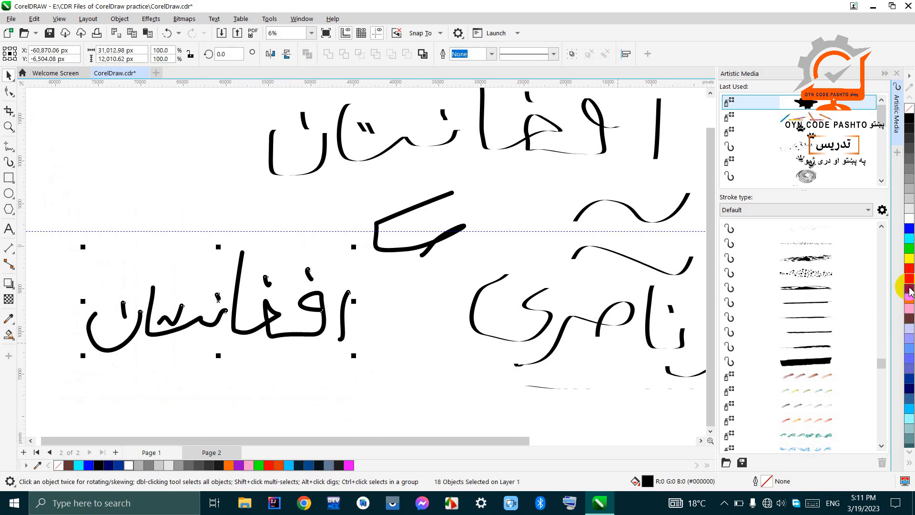
click(911, 287)
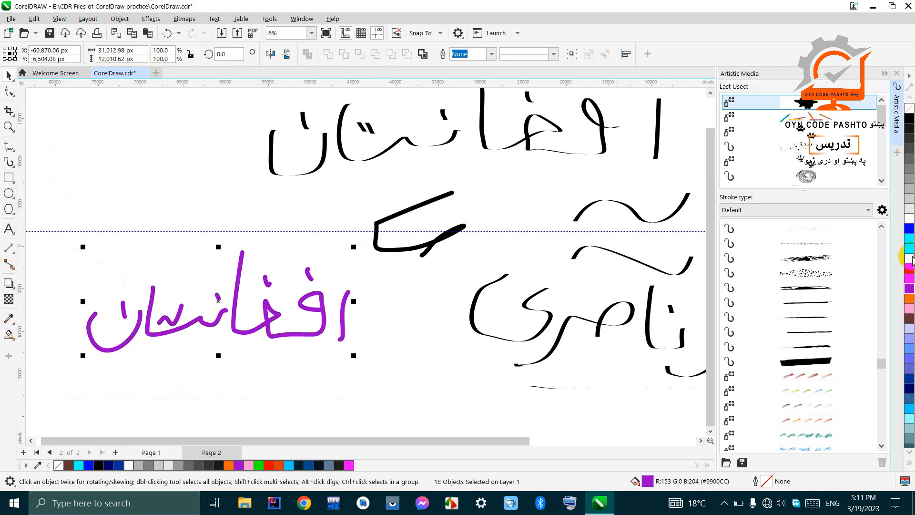
click(911, 248)
right_click(911, 246)
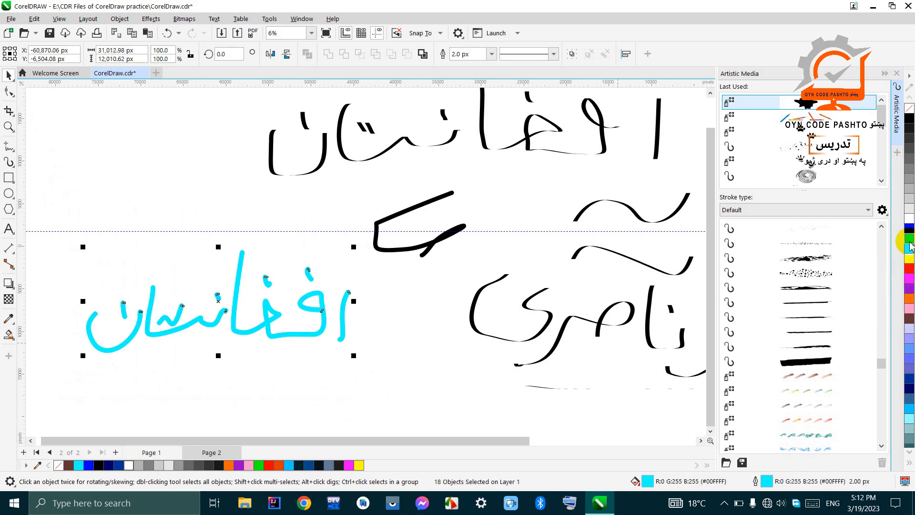
right_click(911, 259)
scroll(176, 308, up, 1)
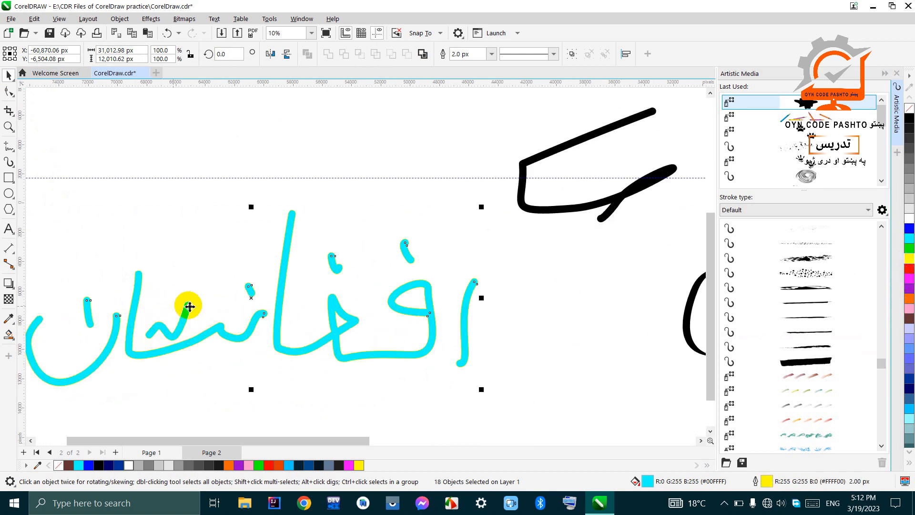
click(910, 270)
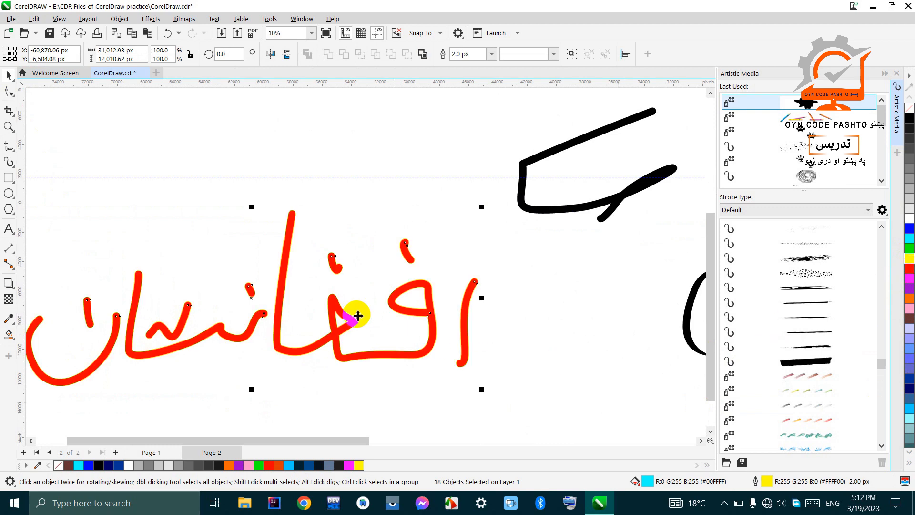
- Select all the strokes and handwriting on and around the page and delete them
scroll(345, 277, down, 3)
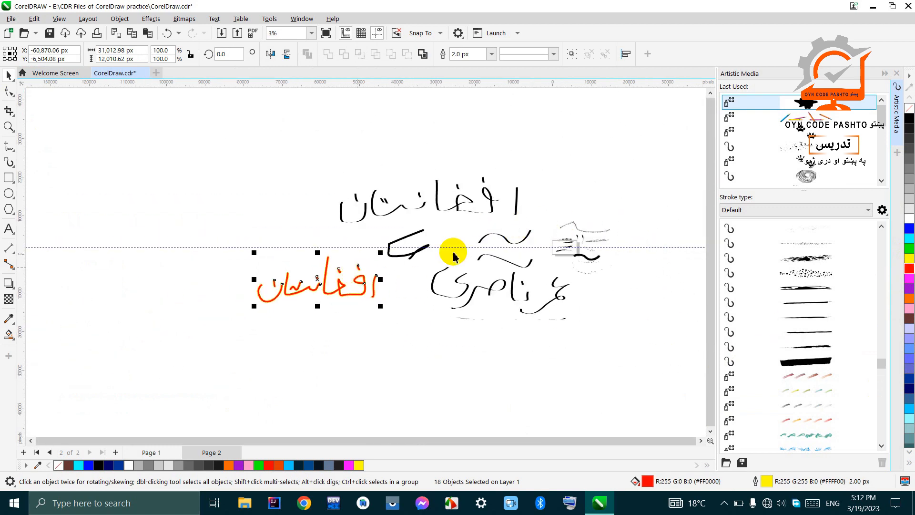
mouse_move(224, 140)
mouse_down()
mouse_move(429, 343)
mouse_move(629, 400)
mouse_up()
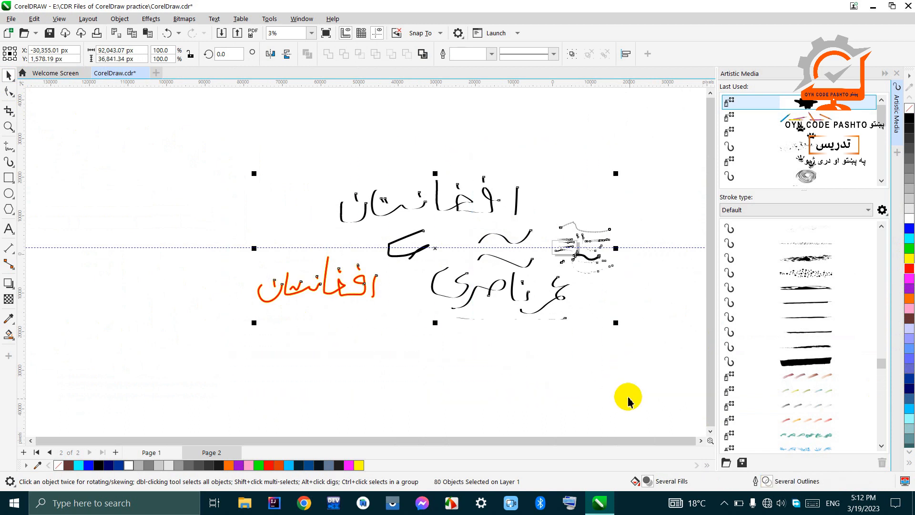
key(Delete)
scroll(580, 249, up, 5)
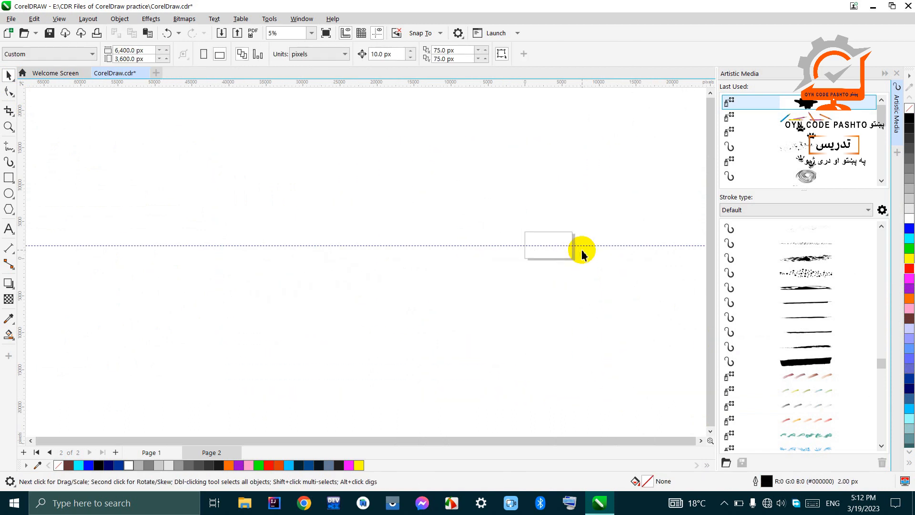
scroll(548, 228, up, 1)
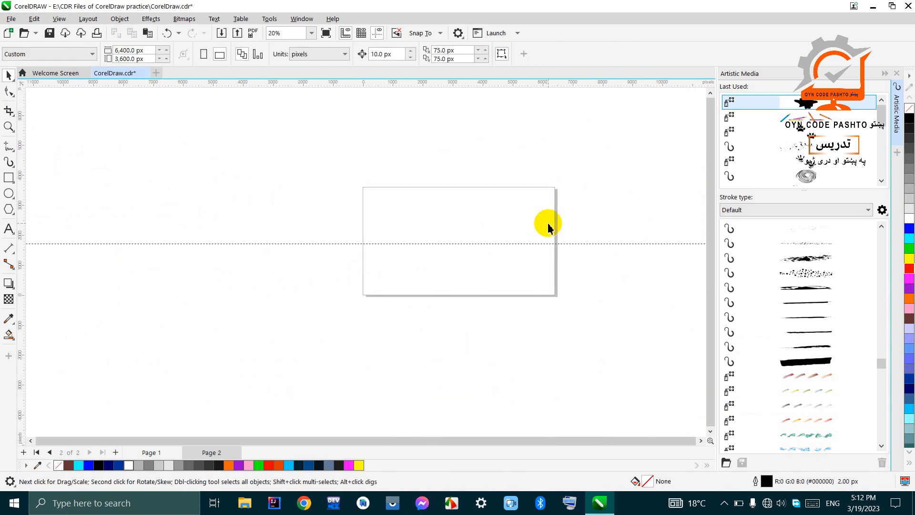